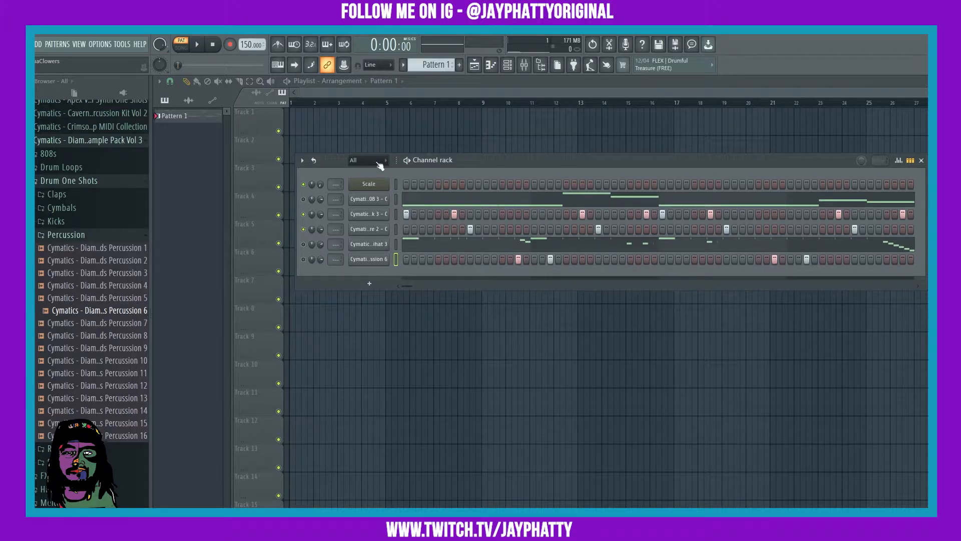
- Play back the drum pattern while bringing in the percussion, hi-hat and 808 channels one after another
{"action": "key", "text": "space"}
{"action": "key", "text": "space"}
{"action": "key", "text": "space"}
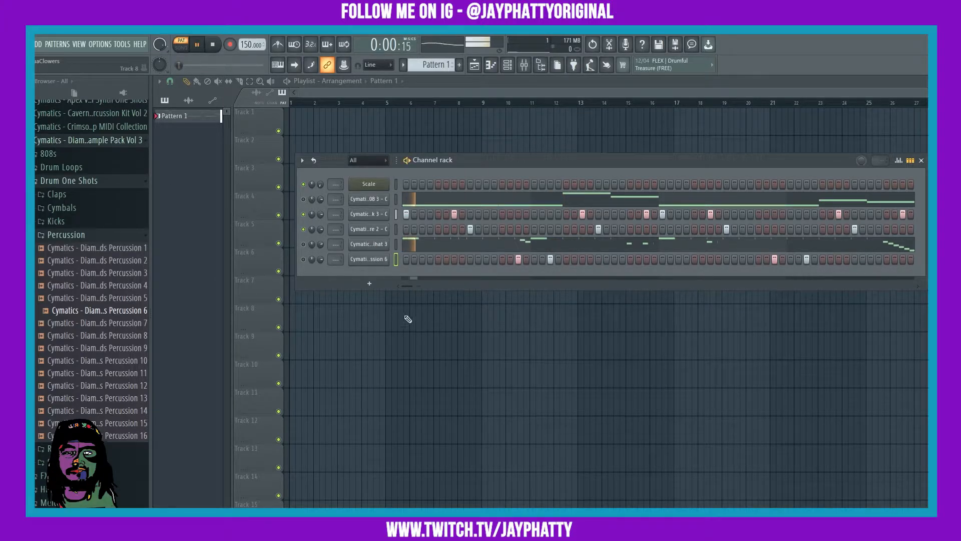
{"action": "left_click_drag", "start_coordinate": [407, 285], "coordinate": [359, 273]}
{"action": "key", "text": "space"}
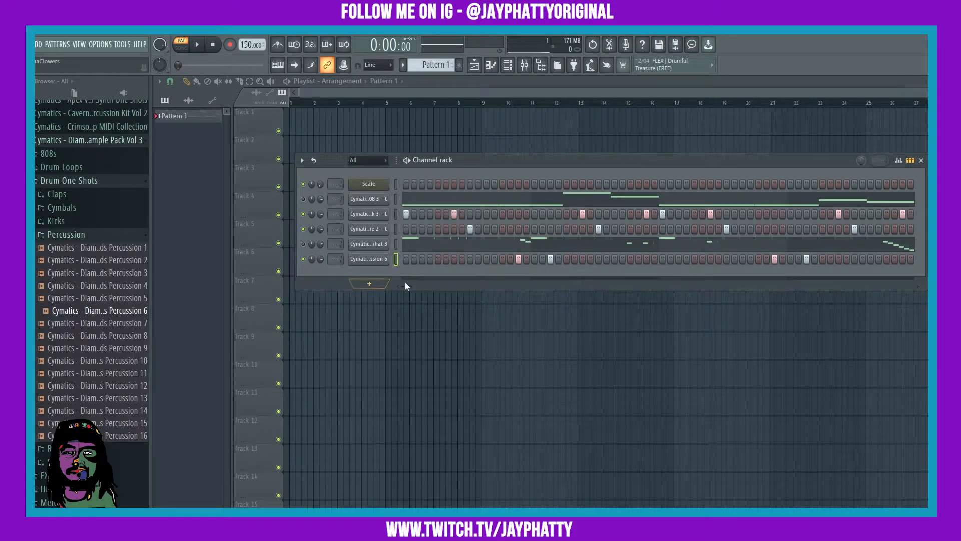
{"action": "key", "text": "space"}
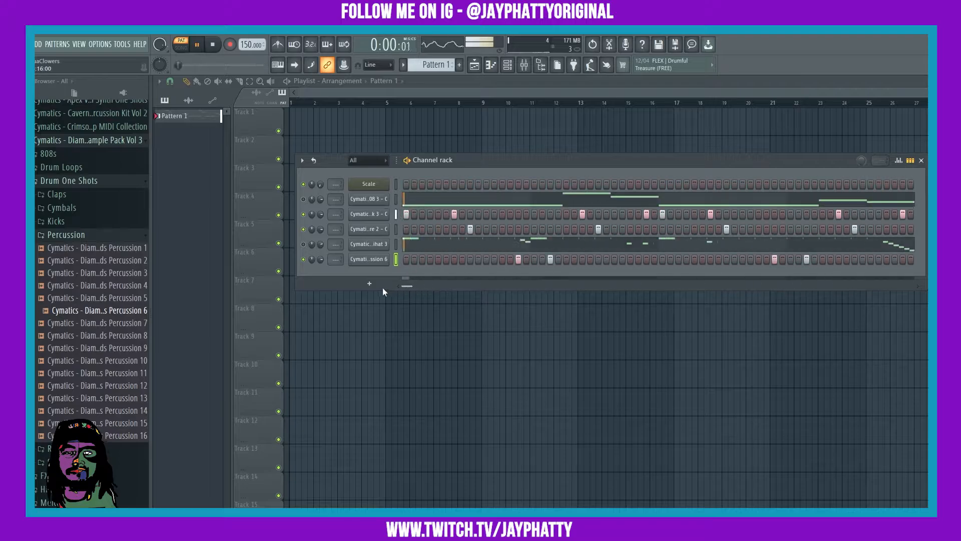
{"action": "key", "text": "space"}
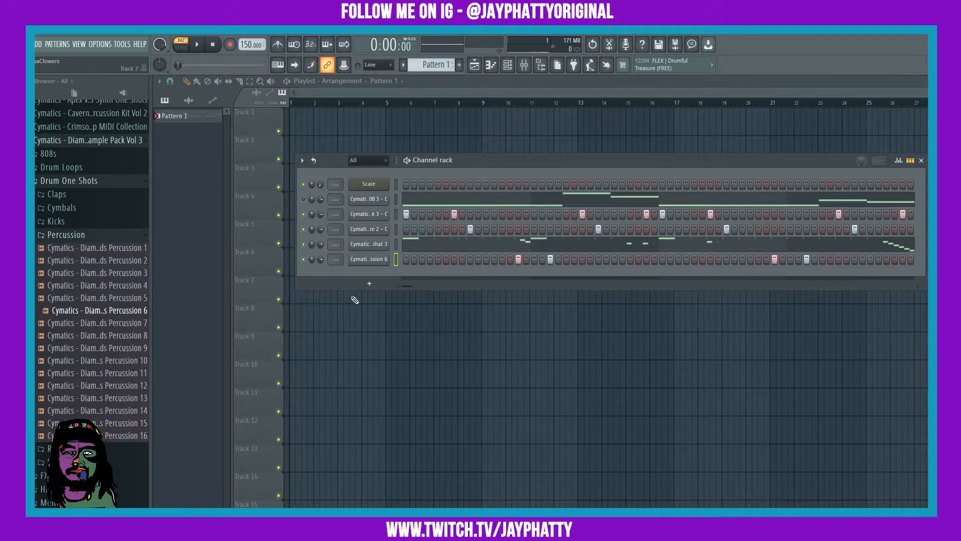
{"action": "key", "text": "space"}
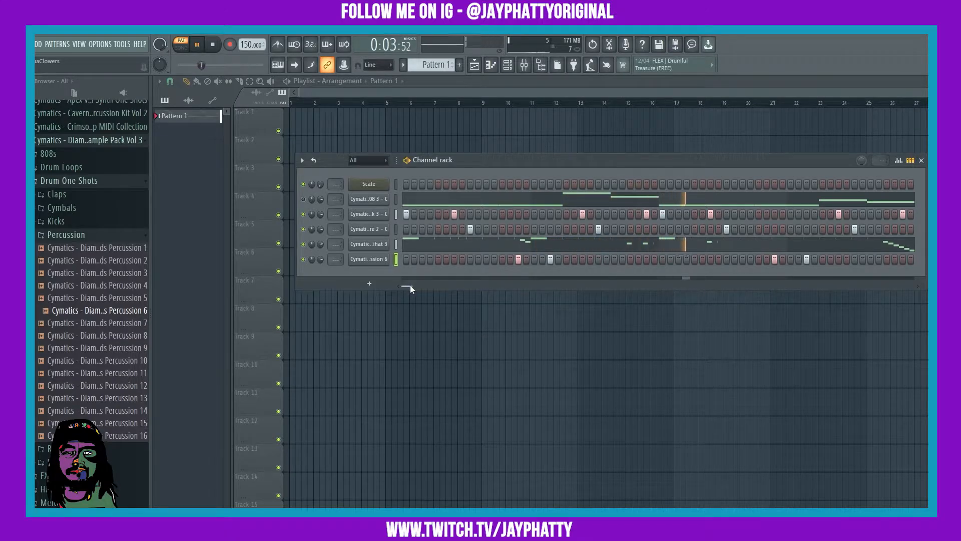
{"action": "mouse_move", "coordinate": [410, 286]}
{"action": "left_mouse_down"}
{"action": "mouse_move", "coordinate": [455, 278]}
{"action": "mouse_move", "coordinate": [404, 278]}
{"action": "left_mouse_up"}
{"action": "key", "text": "space"}
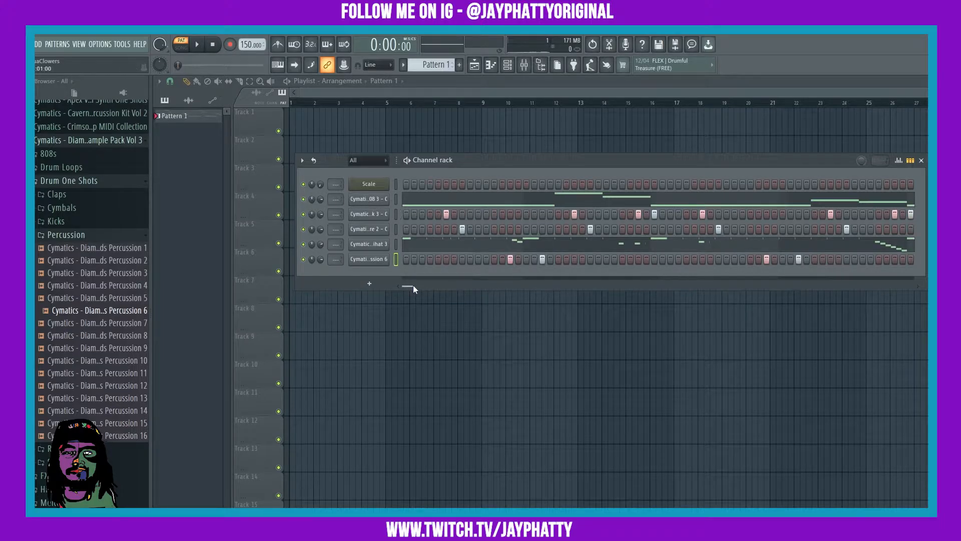
{"action": "key", "text": "space"}
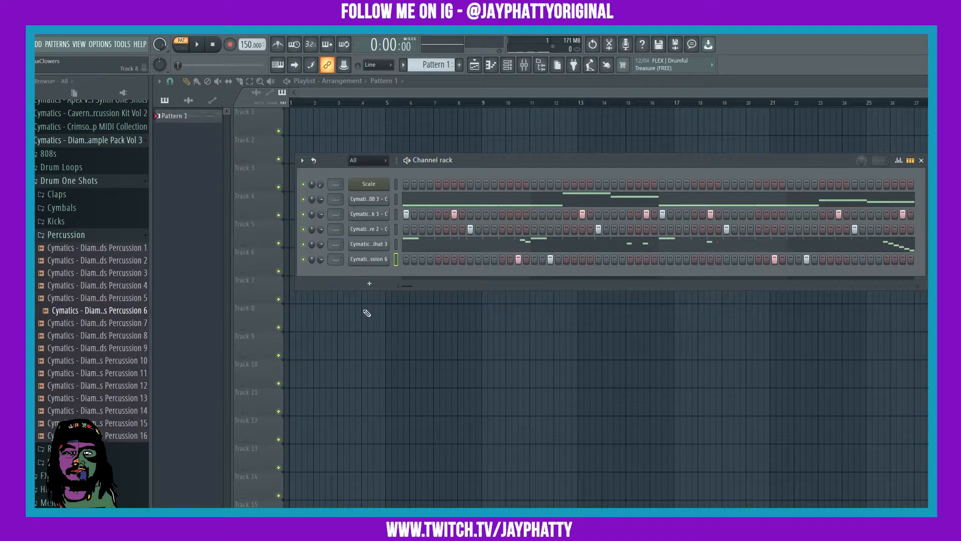
- Add an Omnisphere channel with the Keyscape Creative patch Distant Traveler and close the plugin window
{"action": "left_click", "coordinate": [363, 289]}
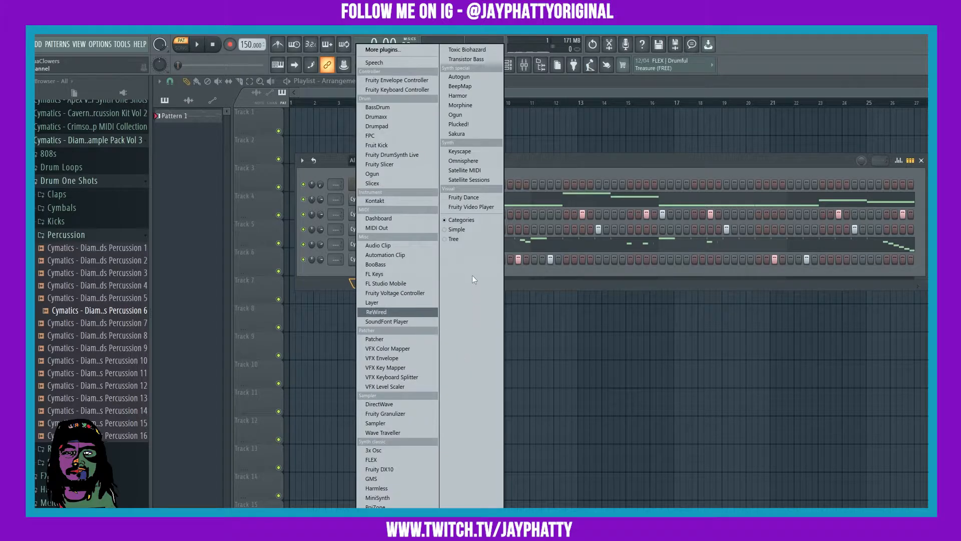
{"action": "left_click", "coordinate": [463, 161]}
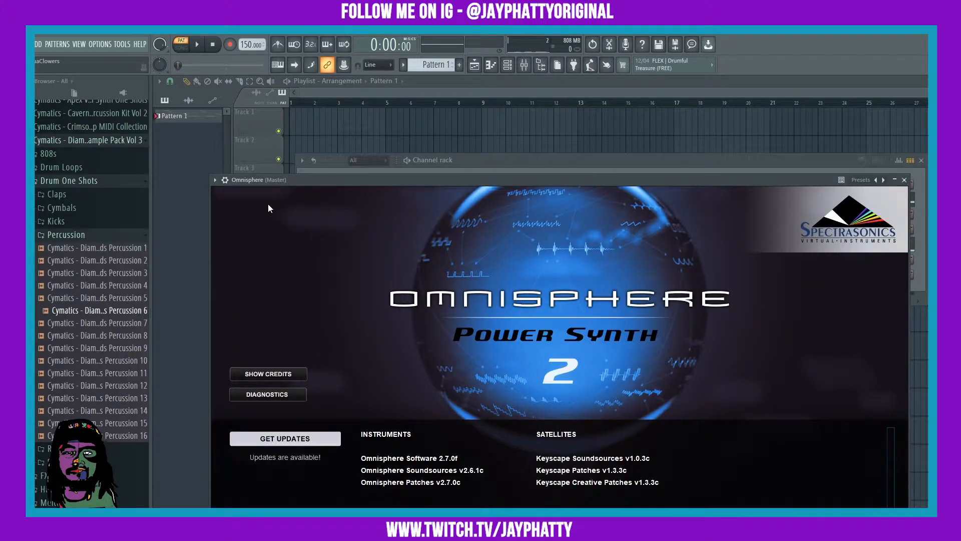
{"action": "left_click", "coordinate": [648, 478]}
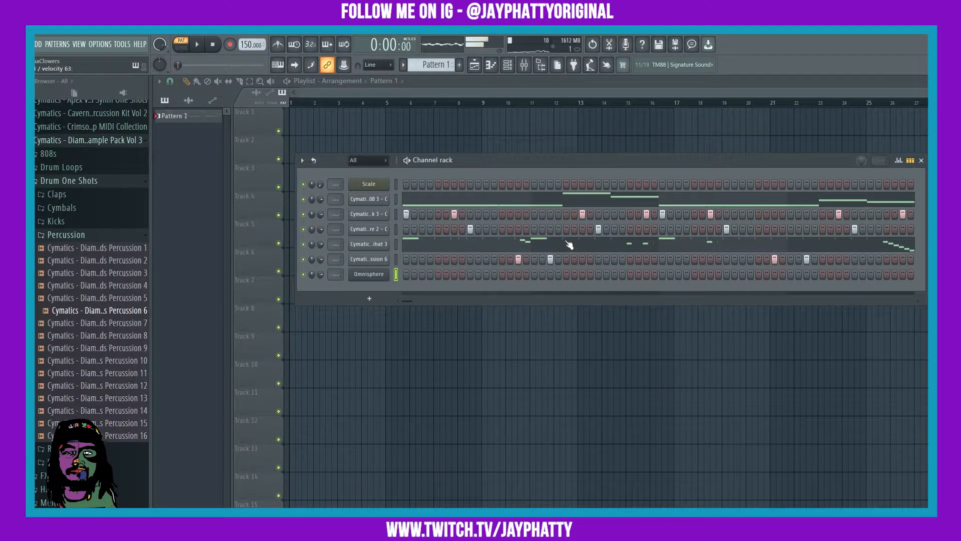
{"action": "left_click", "coordinate": [383, 275]}
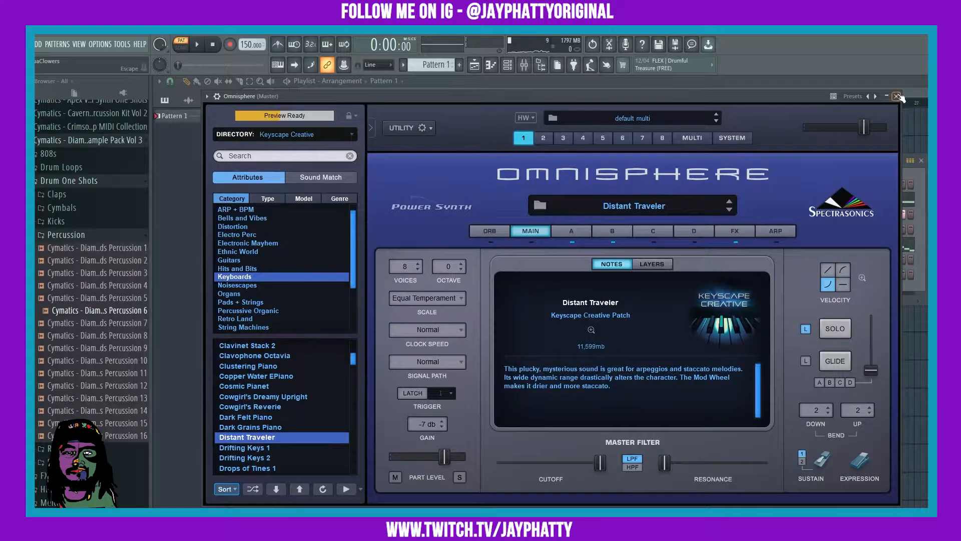
{"action": "left_click", "coordinate": [897, 96]}
- Open the piano roll for the Omnisphere channel and place C4, D#4 and G4 as a chord at the start of bar 1
{"action": "right_click", "coordinate": [373, 285]}
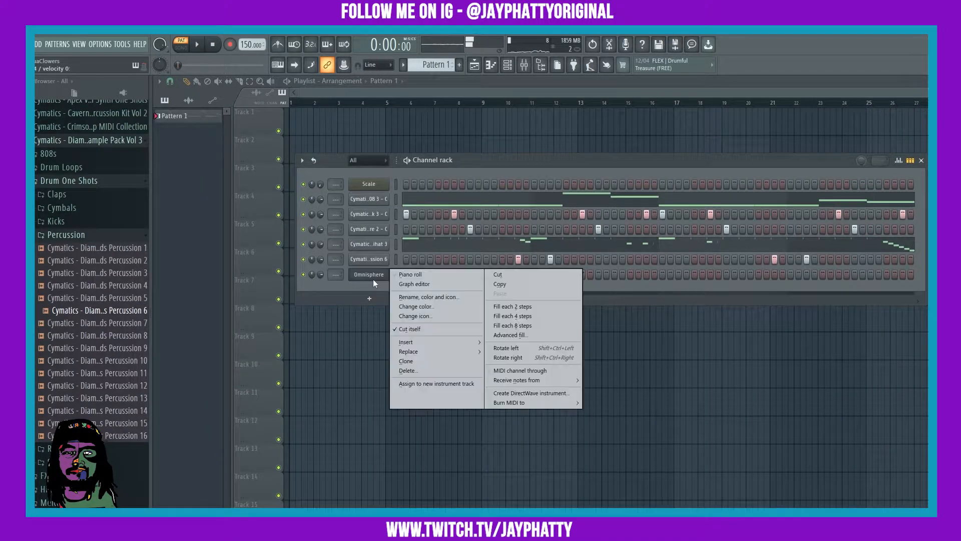
{"action": "left_click", "coordinate": [417, 272]}
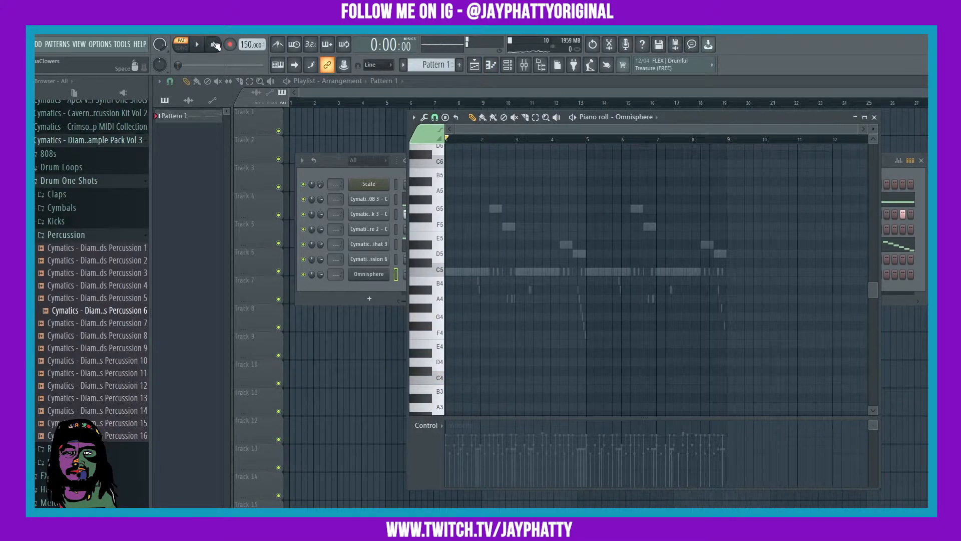
{"action": "left_click", "coordinate": [456, 380]}
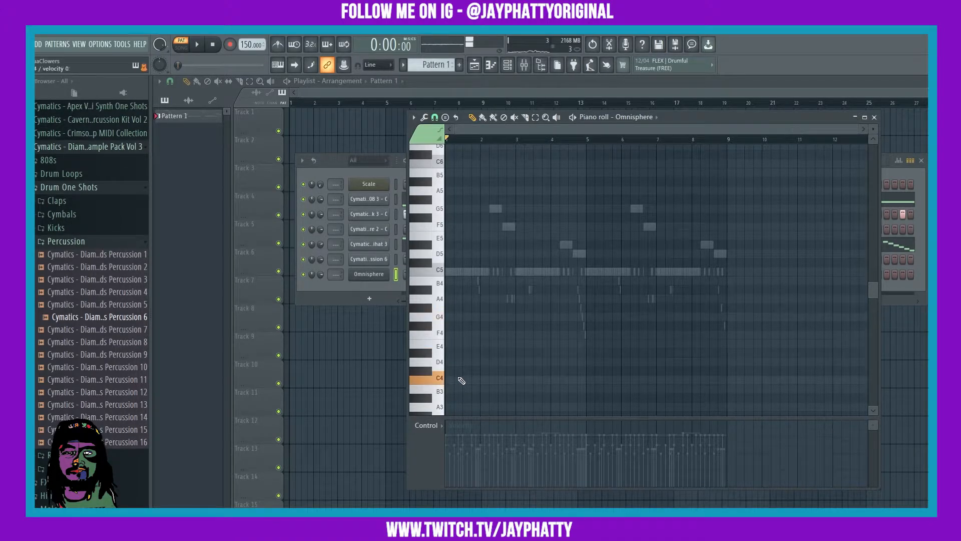
{"action": "left_click", "coordinate": [446, 352]}
{"action": "left_click", "coordinate": [445, 317]}
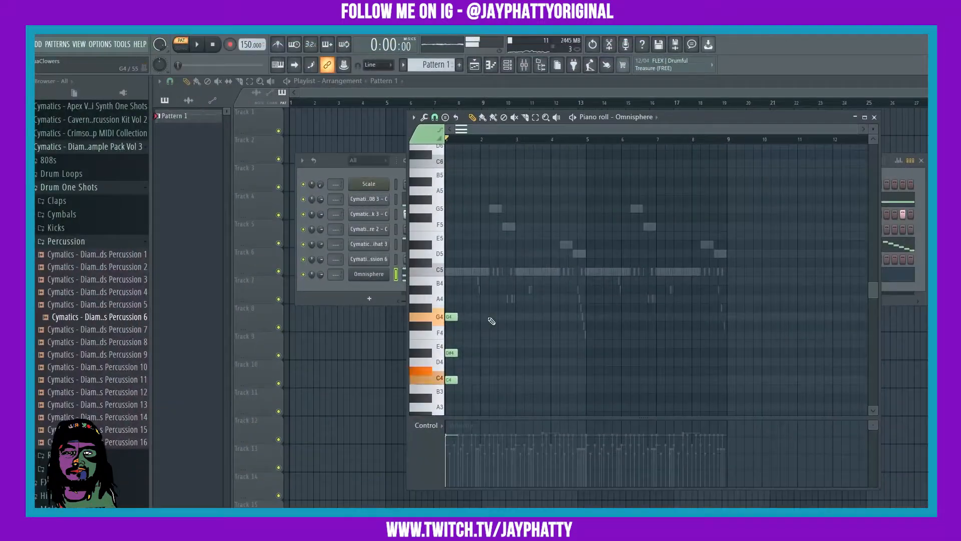
- Lengthen the opening chord to three beats, add a copy of it directly after, and audition both
{"action": "key", "text": "ctrl+a"}
{"action": "left_click_drag", "start_coordinate": [457, 316], "coordinate": [484, 313]}
{"action": "key", "text": "space"}
{"action": "left_click", "coordinate": [366, 273]}
{"action": "left_click_drag", "start_coordinate": [498, 382], "coordinate": [472, 315]}
{"action": "key", "text": "space"}
{"action": "key", "text": "ctrl+b"}
{"action": "left_click_drag", "start_coordinate": [458, 391], "coordinate": [478, 316]}
{"action": "key", "text": "space"}
{"action": "key", "text": "space"}
{"action": "key", "text": "space"}
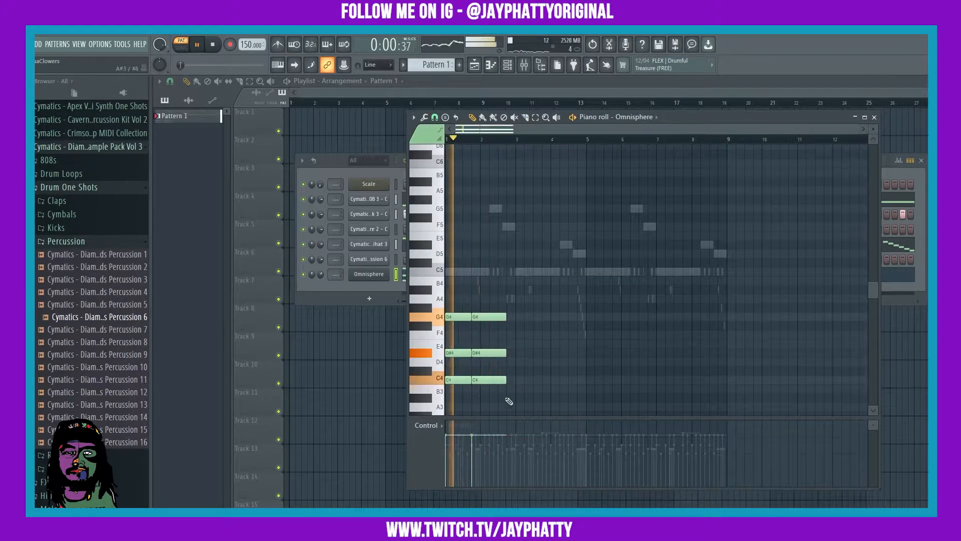
- Shorten the second C4, D#4 and G4 chord to three beats
{"action": "left_click_drag", "start_coordinate": [509, 401], "coordinate": [481, 312]}
{"action": "key", "text": "space"}
{"action": "key", "text": "space"}
{"action": "left_click_drag", "start_coordinate": [505, 317], "coordinate": [497, 317]}
{"action": "left_click", "coordinate": [511, 380]}
{"action": "right_click", "coordinate": [511, 379]}
{"action": "key", "text": "space"}
{"action": "key", "text": "space"}
- Duplicate the chord as a third chord after the second, lowering its top note to F4
{"action": "left_click_drag", "start_coordinate": [484, 392], "coordinate": [504, 334]}
{"action": "key", "text": "ctrl+b"}
{"action": "key", "text": "space"}
{"action": "key", "text": "space"}
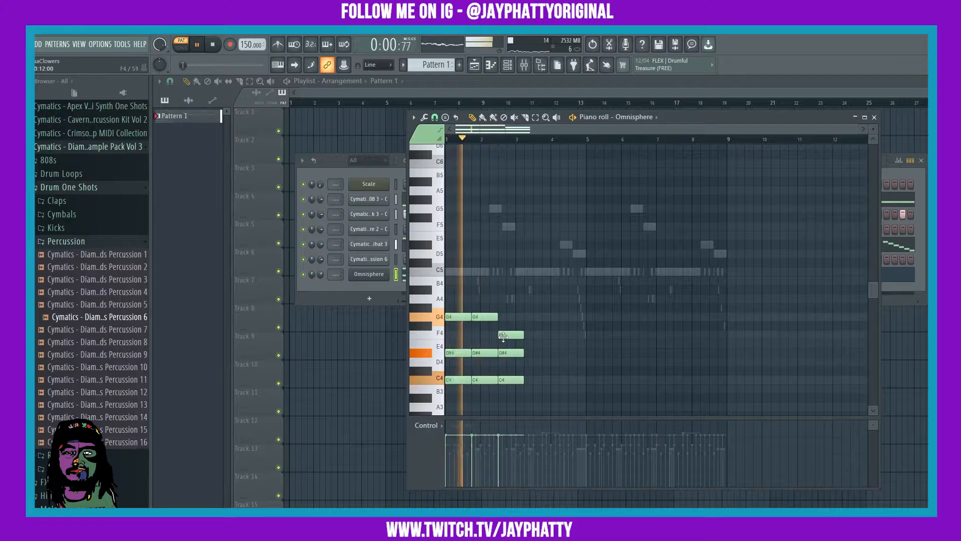
{"action": "key", "text": "space"}
{"action": "key", "text": "space"}
{"action": "left_click_drag", "start_coordinate": [477, 392], "coordinate": [480, 317]}
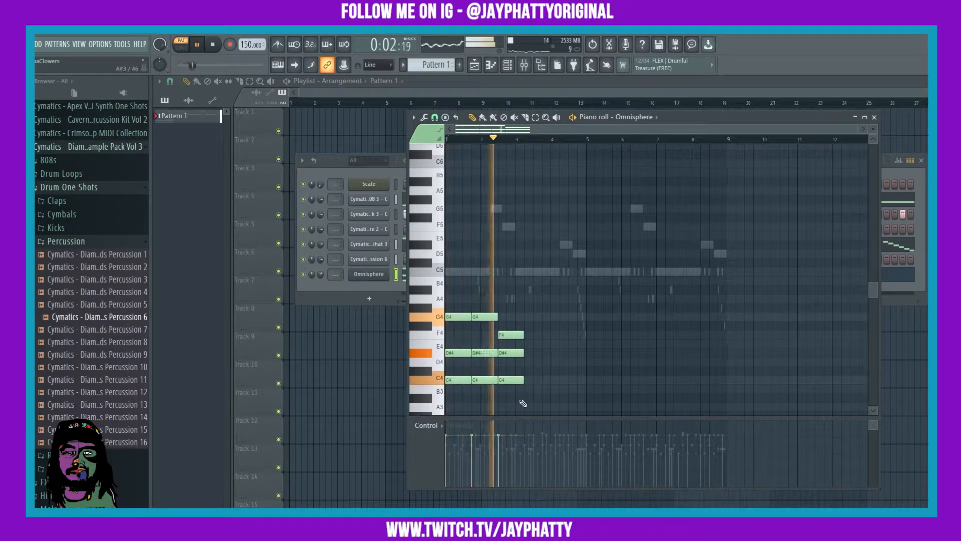
{"action": "left_click", "coordinate": [534, 397]}
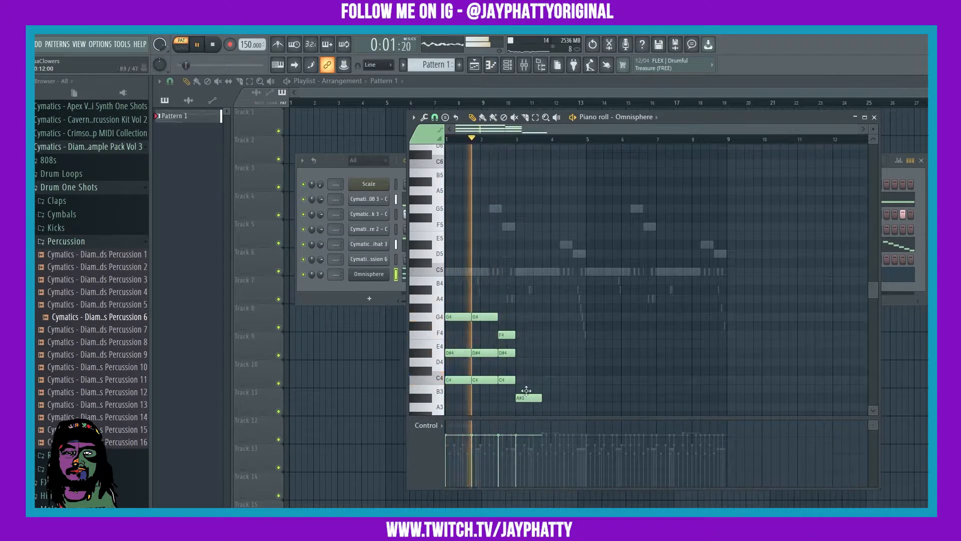
{"action": "left_click", "coordinate": [526, 334]}
{"action": "left_click", "coordinate": [529, 361]}
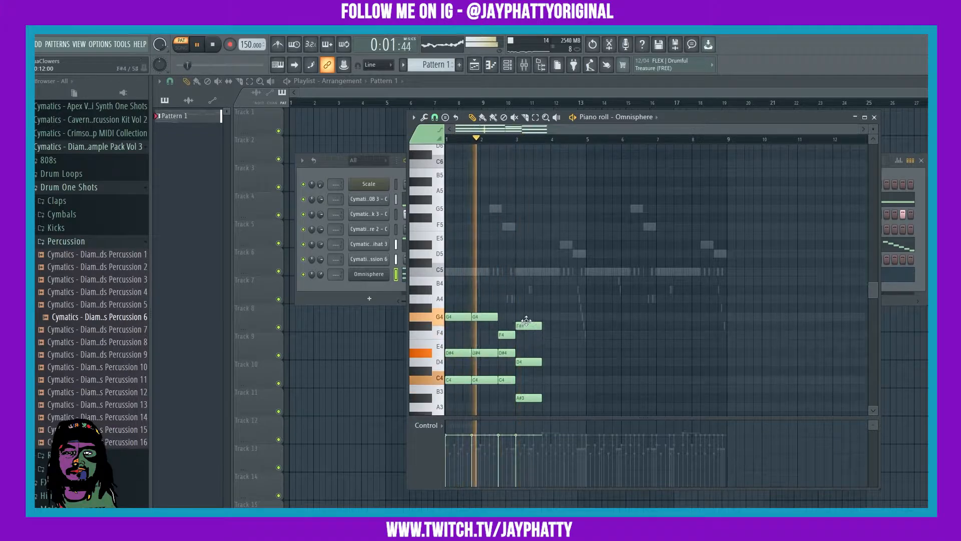
{"action": "scroll", "coordinate": [526, 342], "scroll_direction": "down", "scroll_amount": 1}
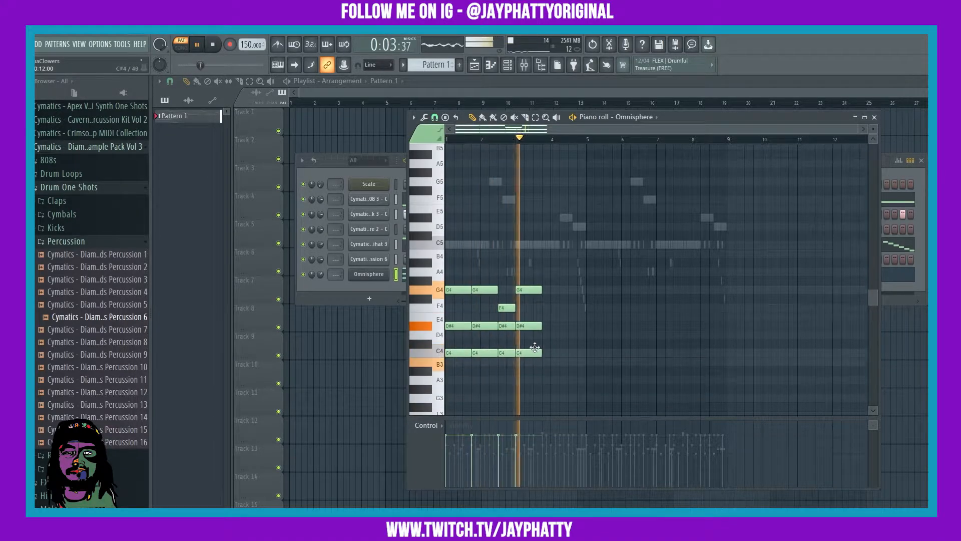
{"action": "left_click_drag", "start_coordinate": [525, 381], "coordinate": [526, 371]}
{"action": "mouse_move", "coordinate": [528, 289]}
{"action": "left_mouse_down"}
{"action": "mouse_move", "coordinate": [529, 279]}
{"action": "mouse_move", "coordinate": [527, 307]}
{"action": "left_mouse_up"}
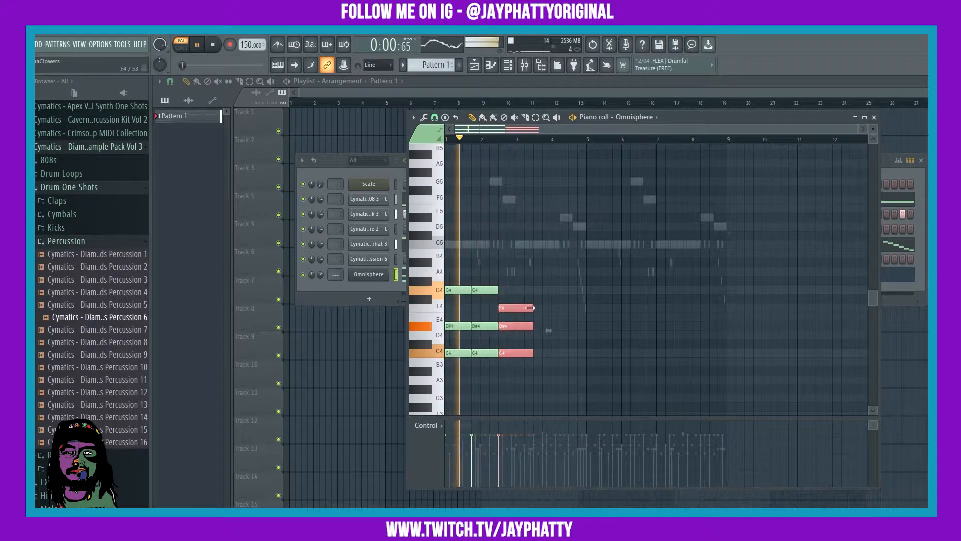
{"action": "left_click", "coordinate": [530, 361]}
{"action": "left_click_drag", "start_coordinate": [532, 307], "coordinate": [515, 307]}
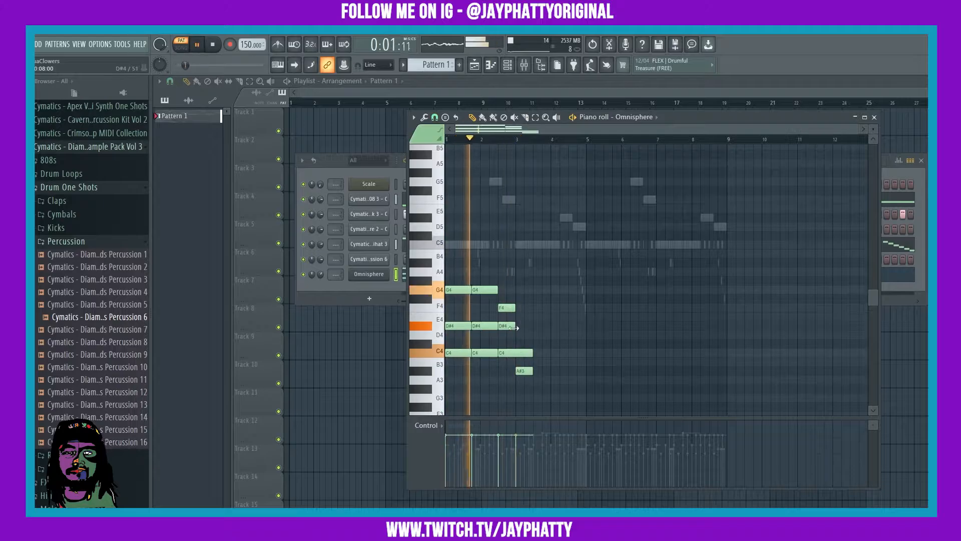
{"action": "left_click_drag", "start_coordinate": [531, 326], "coordinate": [515, 353]}
{"action": "left_click", "coordinate": [523, 326]}
{"action": "left_click", "coordinate": [524, 353]}
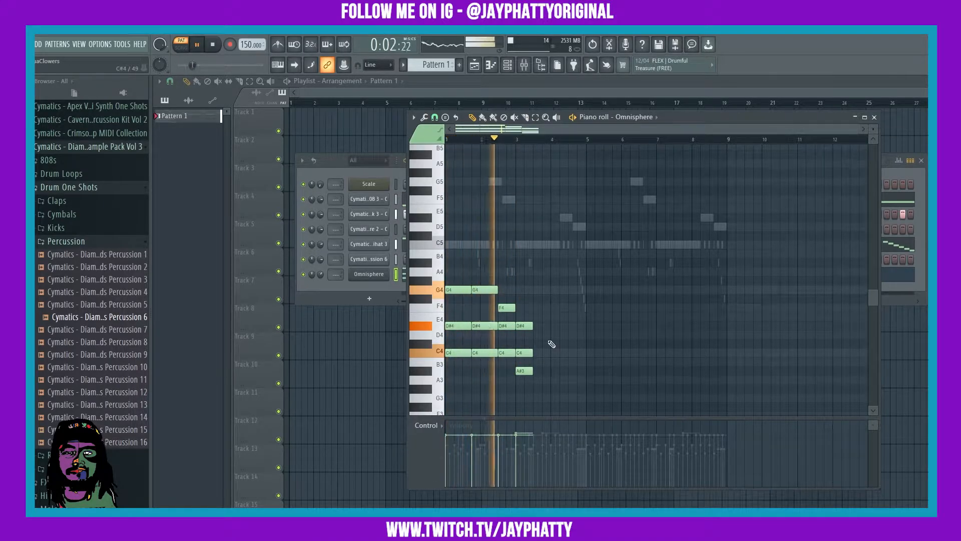
{"action": "right_click", "coordinate": [524, 326]}
{"action": "right_click", "coordinate": [524, 353]}
{"action": "right_click", "coordinate": [525, 371]}
- Duplicate the two-bar chord progression into bars 3 and 4 and remove the copied D#4 notes
{"action": "key", "text": "ctrl+a"}
{"action": "key", "text": "ctrl+b"}
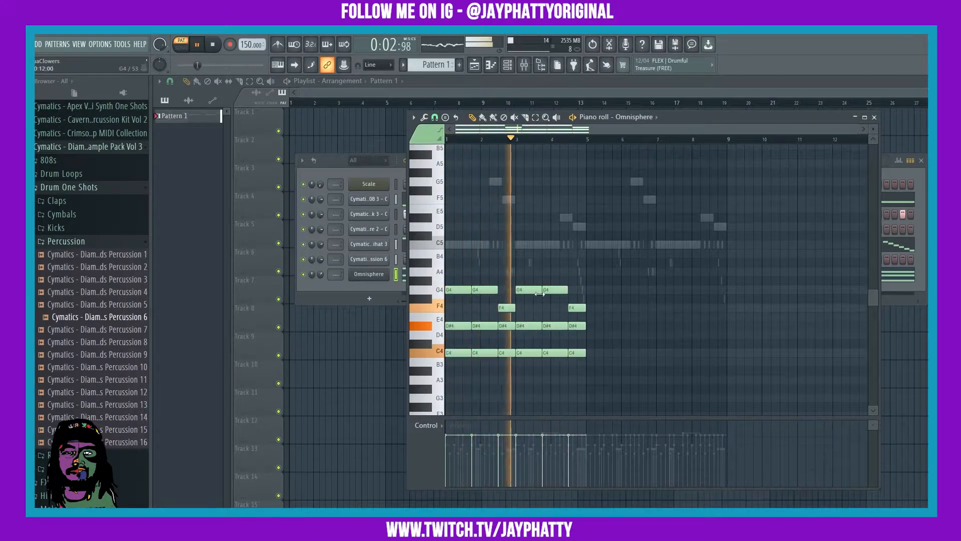
{"action": "left_click_drag", "start_coordinate": [527, 338], "coordinate": [575, 326]}
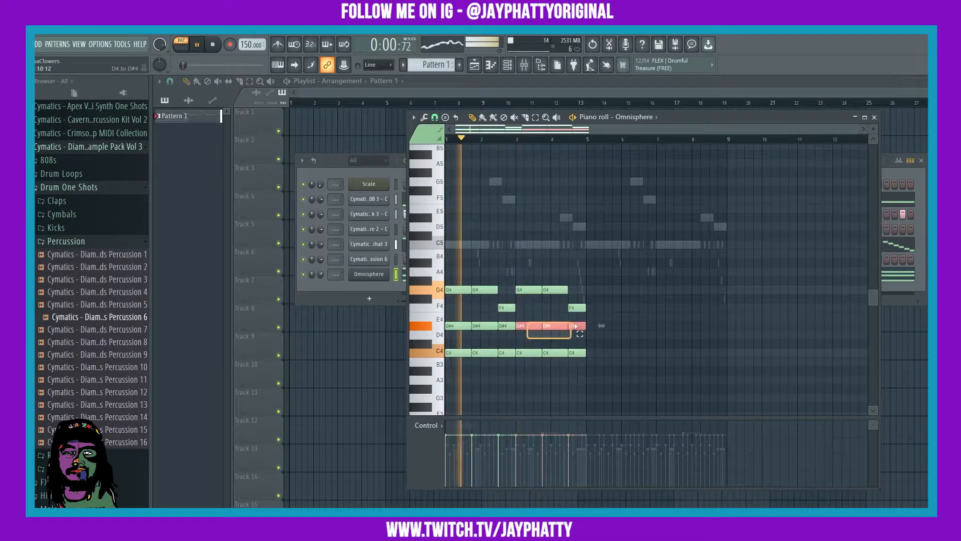
{"action": "key", "text": "ctrl+Up"}
{"action": "left_click", "coordinate": [680, 269], "text": "ctrl"}
{"action": "right_click", "coordinate": [576, 217]}
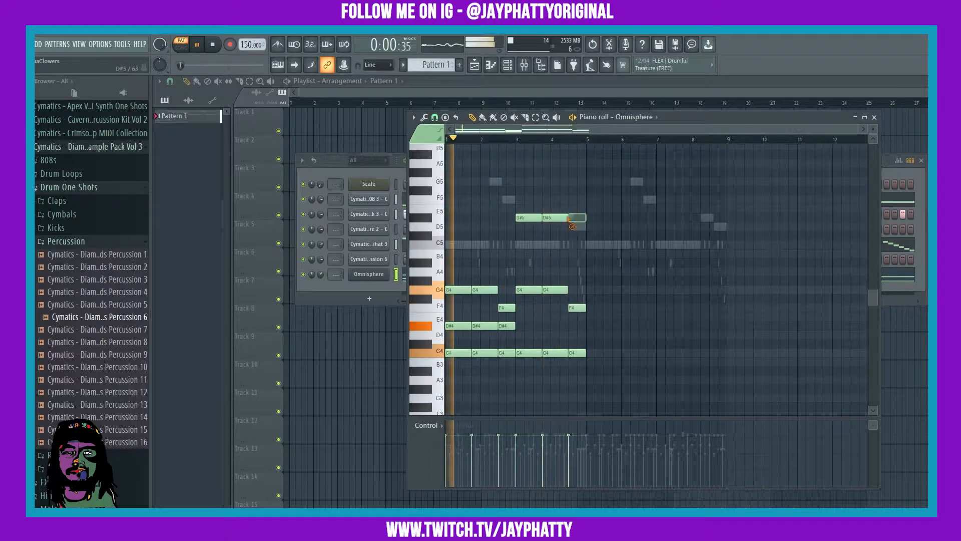
{"action": "right_click", "coordinate": [554, 217]}
{"action": "right_click", "coordinate": [529, 217]}
- Lower the G4 notes in bars 3 and 4 to F4 and add G#4 to each chord, ending at bar 5
{"action": "left_click_drag", "start_coordinate": [521, 289], "coordinate": [549, 309]}
{"action": "left_click", "coordinate": [524, 281]}
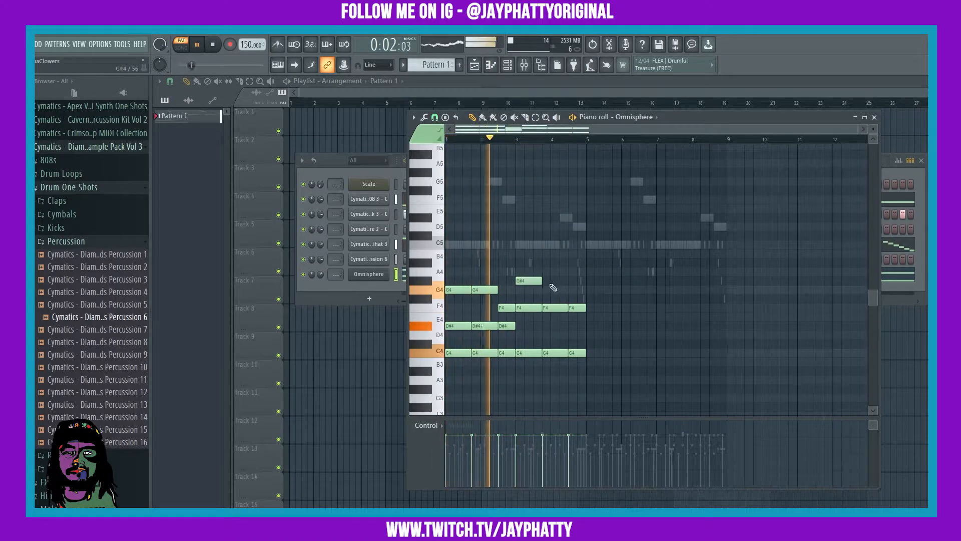
{"action": "left_click", "coordinate": [548, 282]}
{"action": "left_click", "coordinate": [575, 282]}
{"action": "key", "text": "space"}
{"action": "key", "text": "space"}
{"action": "left_click_drag", "start_coordinate": [593, 281], "coordinate": [586, 281]}
- Copy the four-bar progression into bars 5 to 8 and move the G#4 notes in bars 7 and 8 down to A#3
{"action": "key", "text": "ctrl+a"}
{"action": "left_click_drag", "start_coordinate": [453, 290], "coordinate": [595, 290]}
{"action": "left_click", "coordinate": [640, 242], "text": "ctrl"}
{"action": "key", "text": "space"}
{"action": "key", "text": "space"}
{"action": "left_click_drag", "start_coordinate": [664, 281], "coordinate": [692, 371]}
{"action": "left_click_drag", "start_coordinate": [717, 280], "coordinate": [717, 371]}
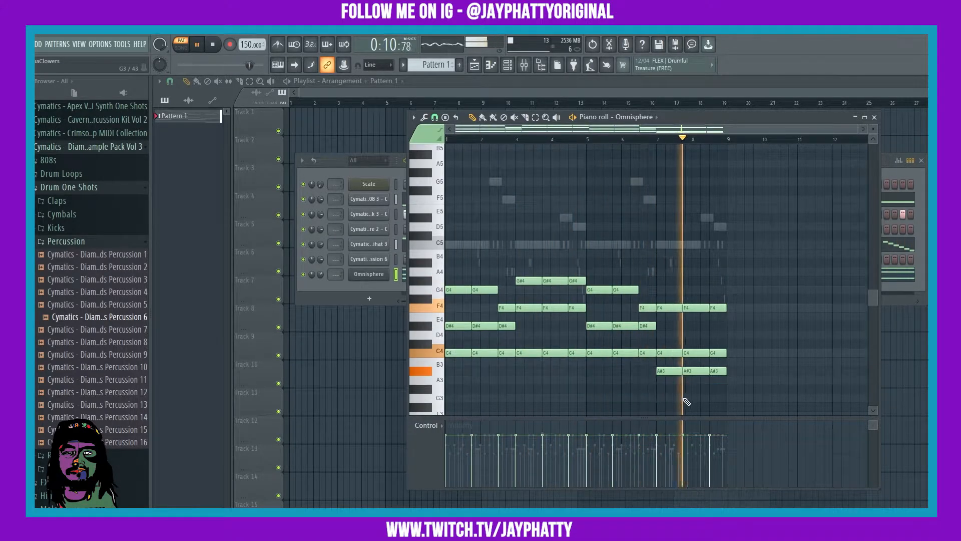
{"action": "key", "text": "ctrl+a"}
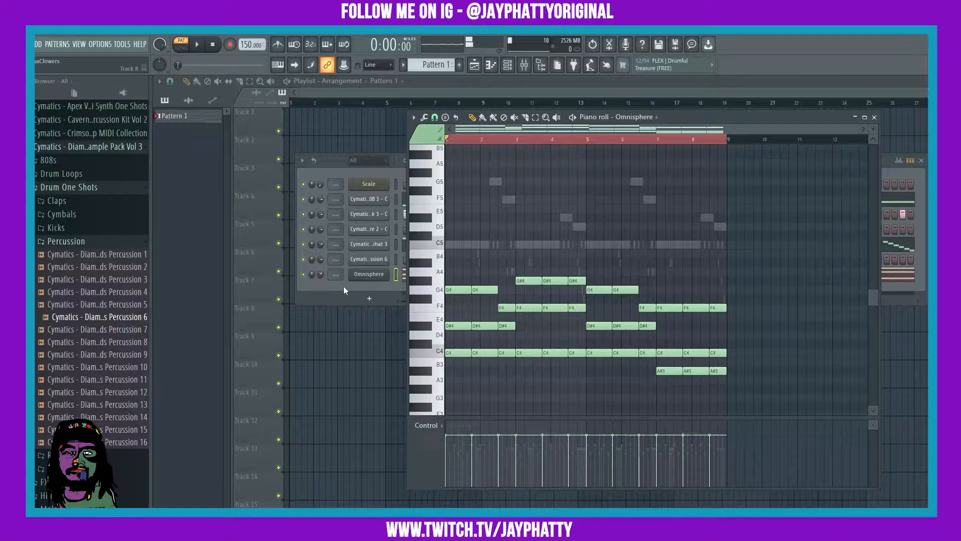
- Open layer B of the Distant Traveler patch in Omnisphere and lower that layer's level slightly
{"action": "left_click", "coordinate": [369, 273]}
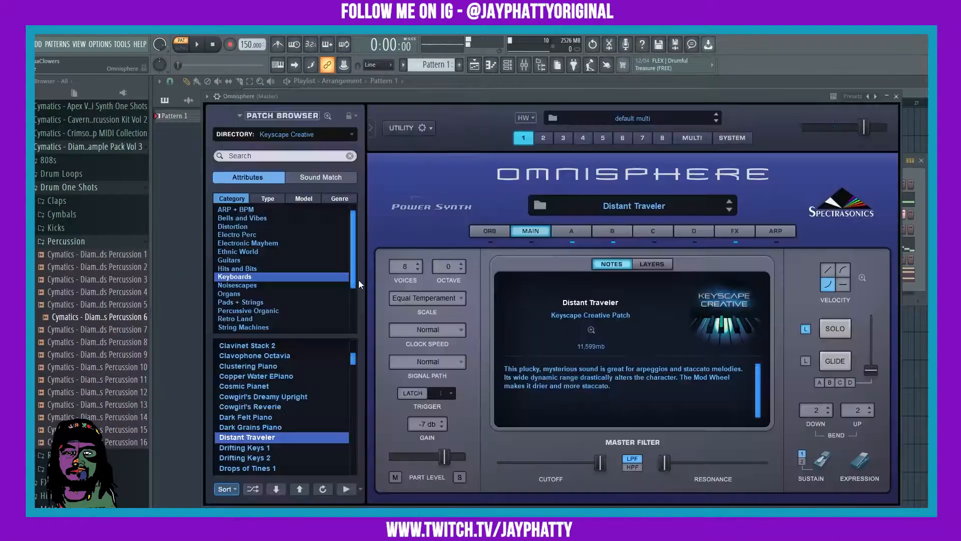
{"action": "left_click", "coordinate": [585, 232]}
{"action": "left_click", "coordinate": [611, 234]}
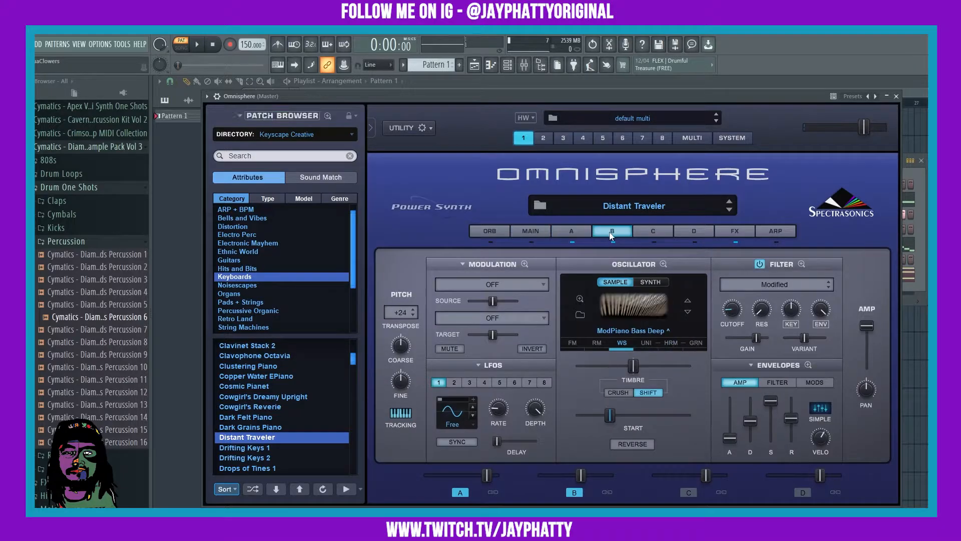
{"action": "left_click", "coordinate": [614, 242]}
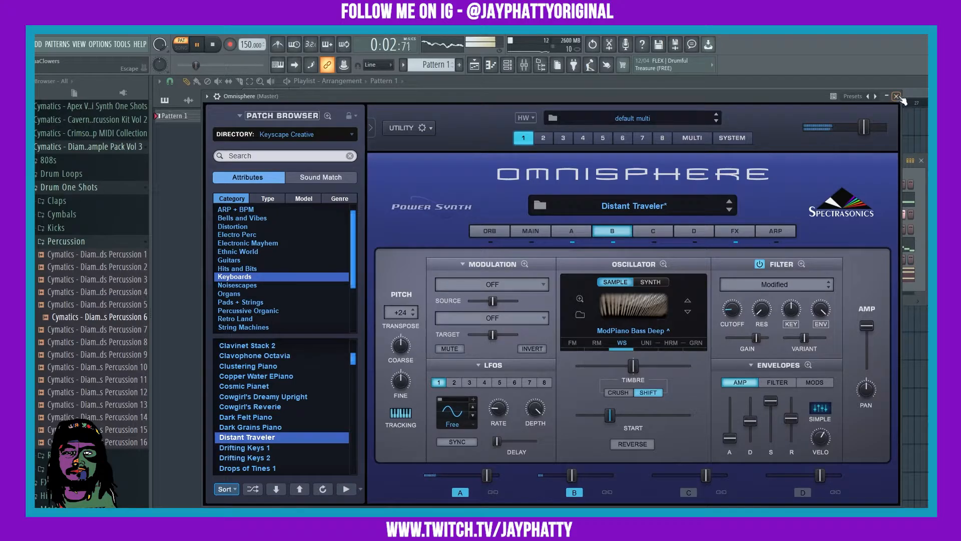
- Close the Omnisphere window, set its channel volume to 50%, and return to its piano roll
{"action": "left_click", "coordinate": [897, 96]}
{"action": "left_click", "coordinate": [318, 275]}
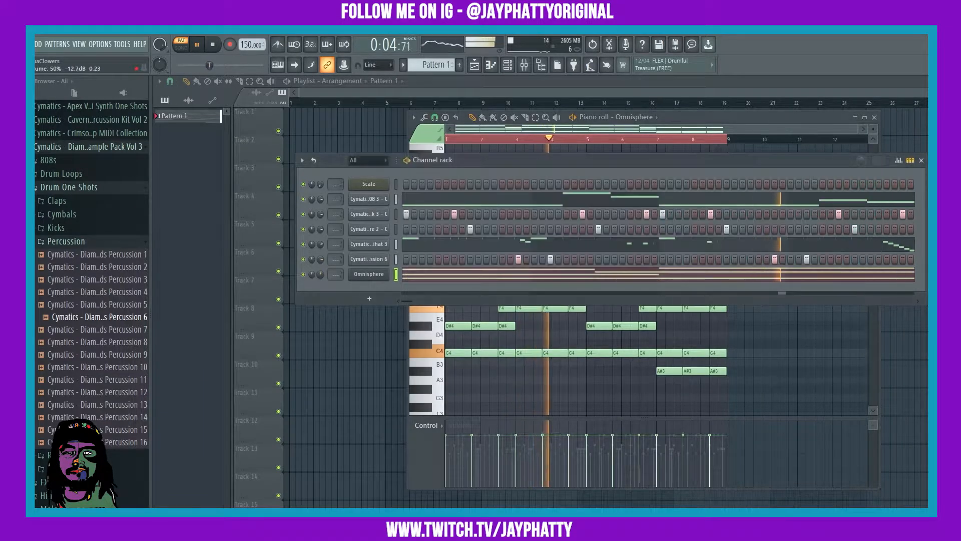
{"action": "left_click", "coordinate": [517, 401]}
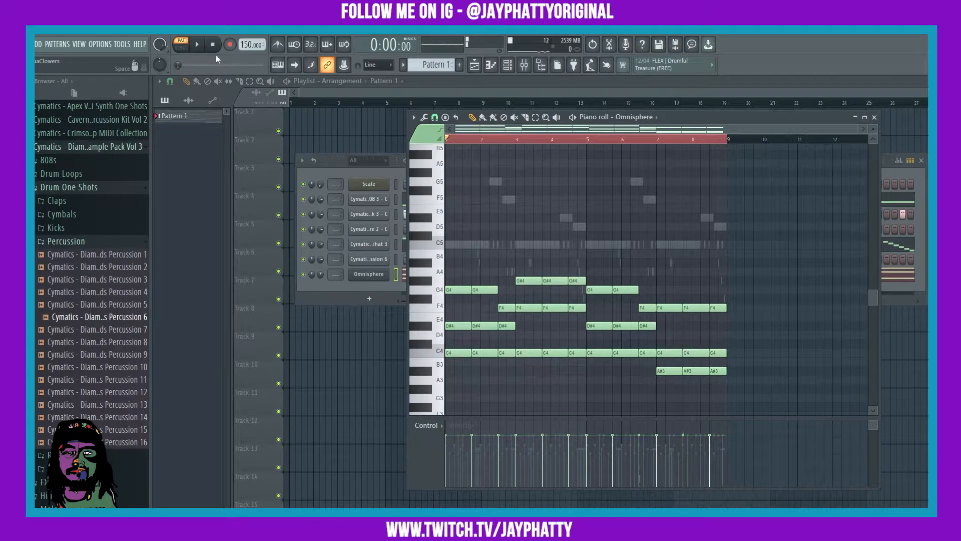
- Randomize the velocity levels of all the Omnisphere chord notes with bipolar variation, and close the piano roll
{"action": "key", "text": "ctrl+a"}
{"action": "key", "text": "alt+r"}
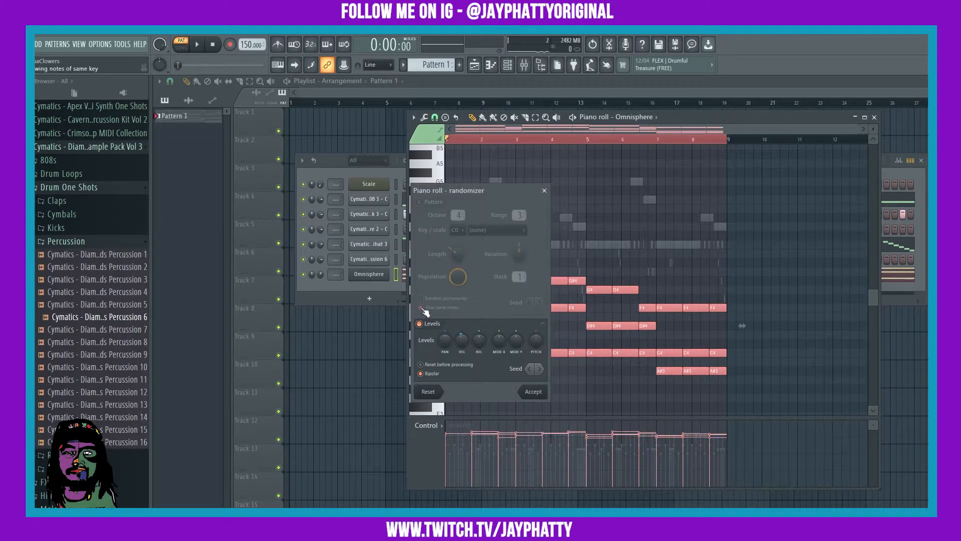
{"action": "left_click", "coordinate": [534, 393]}
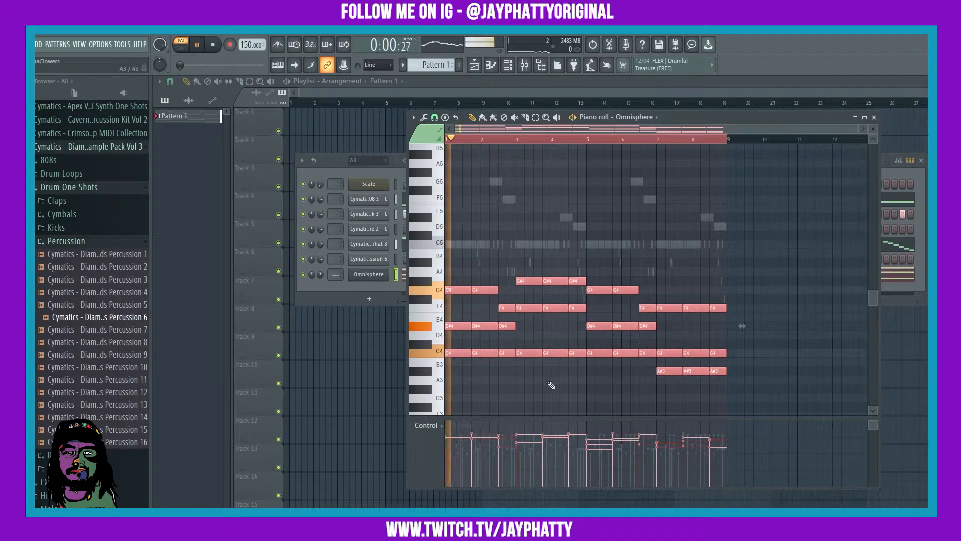
{"action": "left_click", "coordinate": [874, 117]}
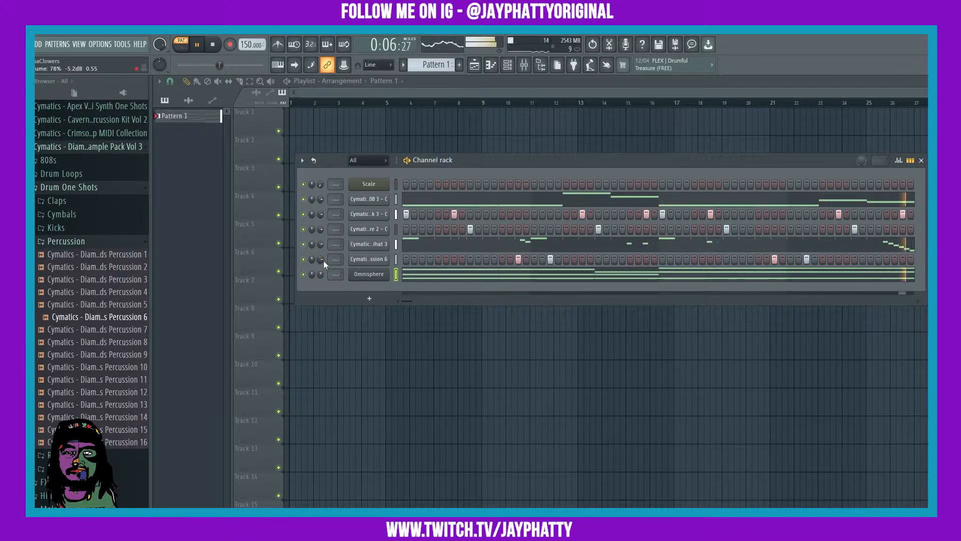
{"action": "left_click", "coordinate": [373, 274]}
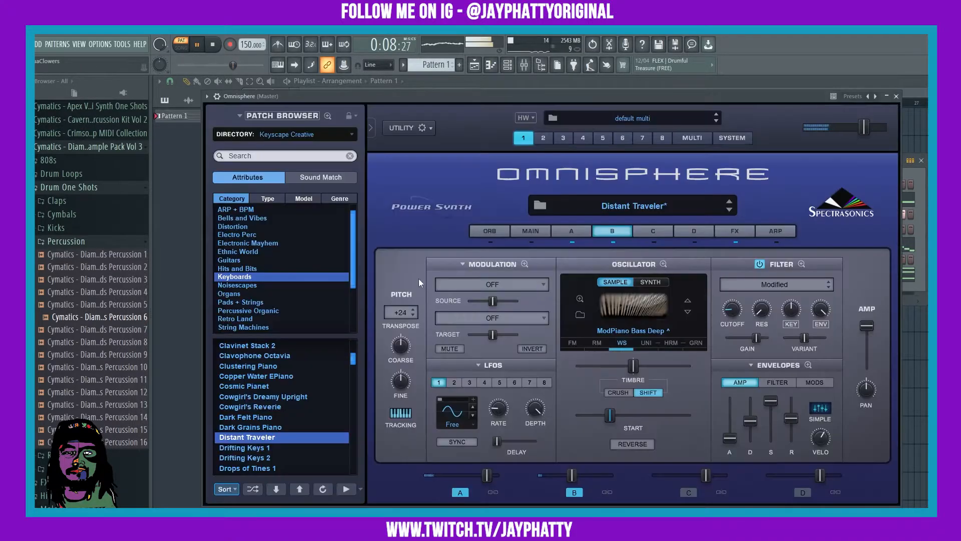
{"action": "left_click", "coordinate": [897, 97]}
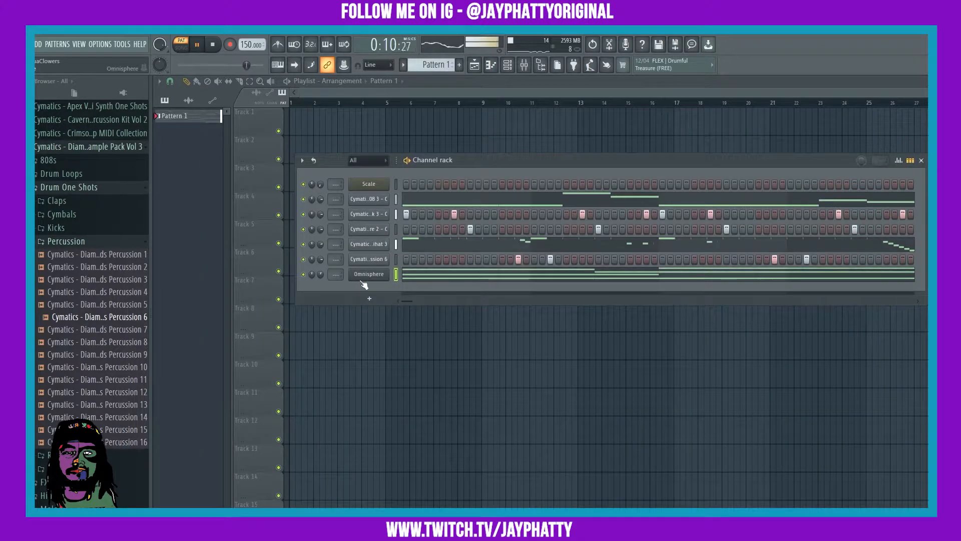
{"action": "right_click", "coordinate": [386, 272]}
{"action": "left_click", "coordinate": [416, 276]}
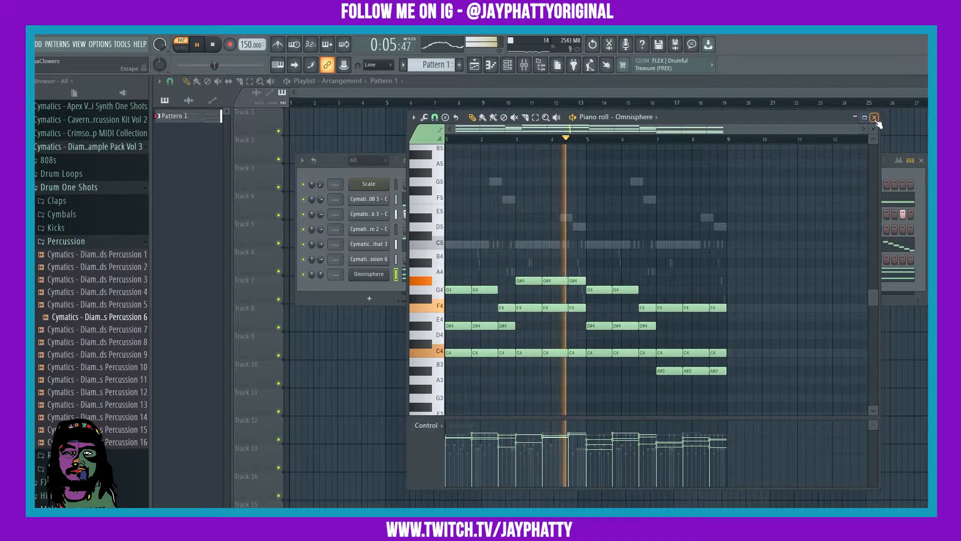
{"action": "left_click", "coordinate": [874, 117]}
- Rename the Omnisphere channel to "keys" and stop playback
{"action": "right_click", "coordinate": [380, 278]}
{"action": "left_click", "coordinate": [424, 293]}
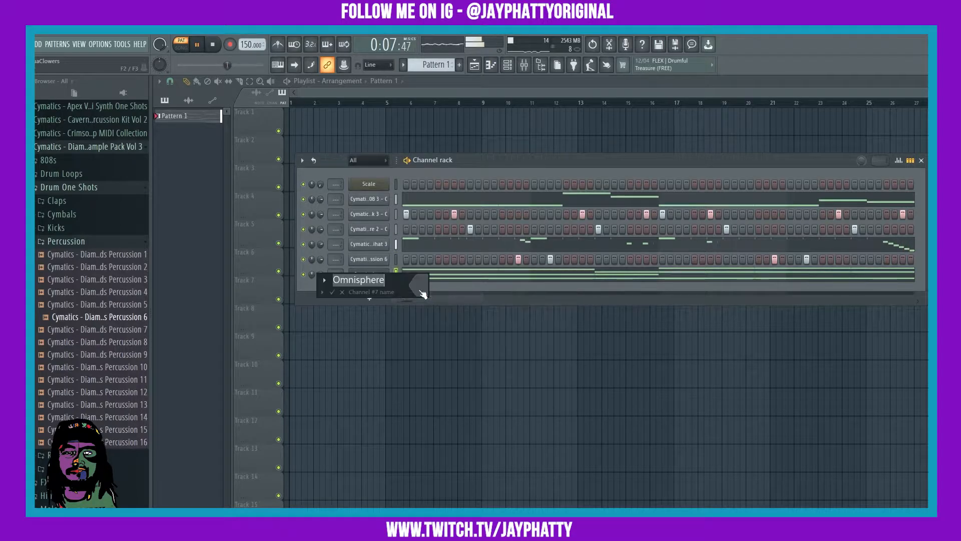
{"action": "key", "text": "Return"}
{"action": "key", "text": "space"}
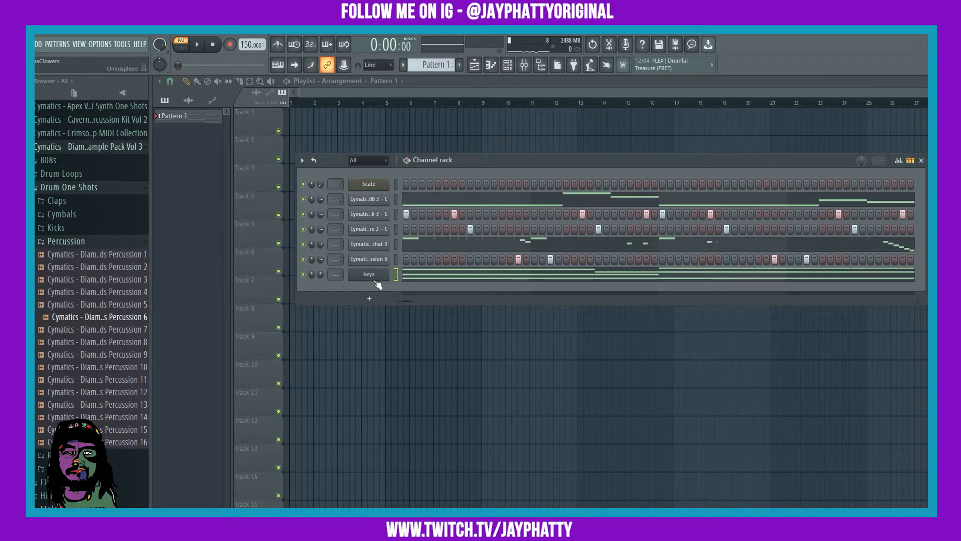
- Clone the keys channel, search the copy's patches for "flute", and load Olden Daze Flutez to audition it over the beat
{"action": "right_click", "coordinate": [378, 284]}
{"action": "left_click", "coordinate": [413, 360]}
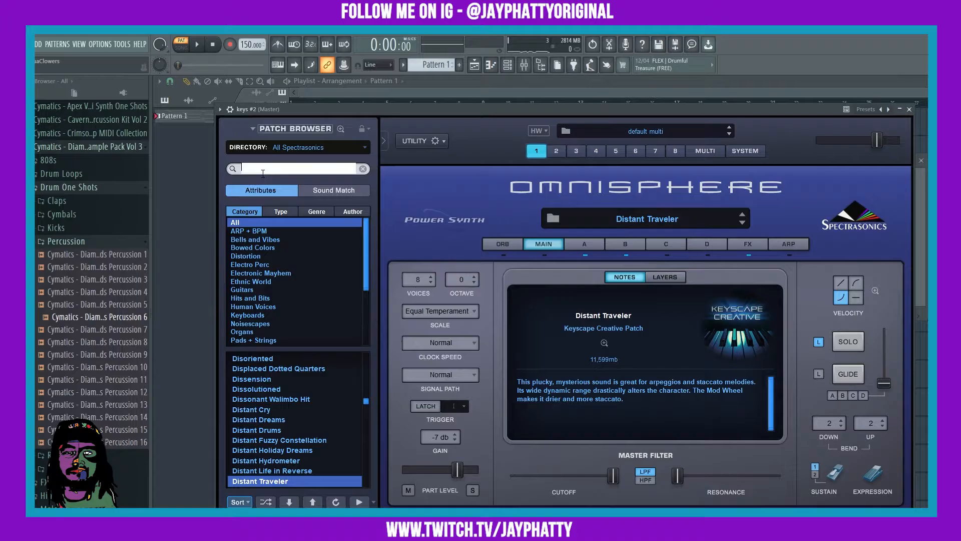
{"action": "type", "text": "flute"}
{"action": "key", "text": "Return"}
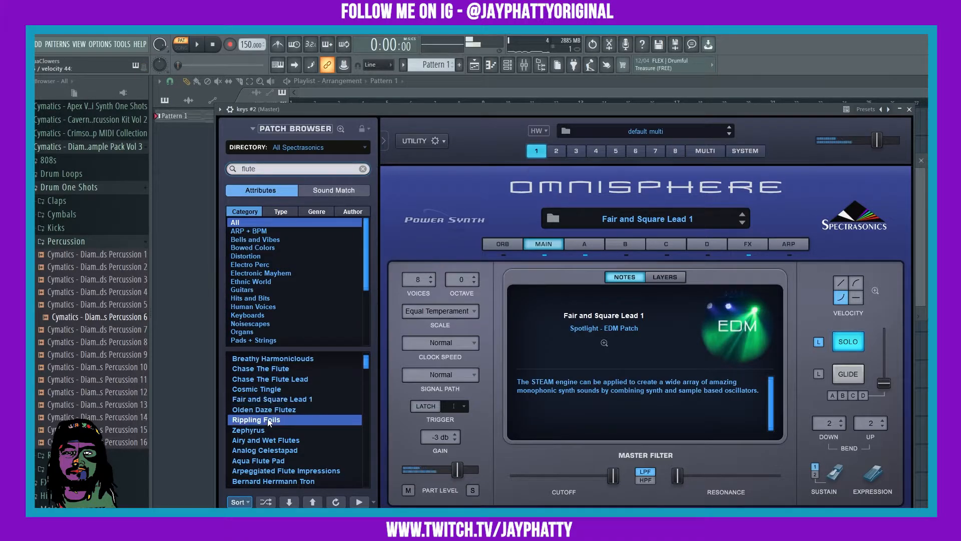
{"action": "key", "text": "space"}
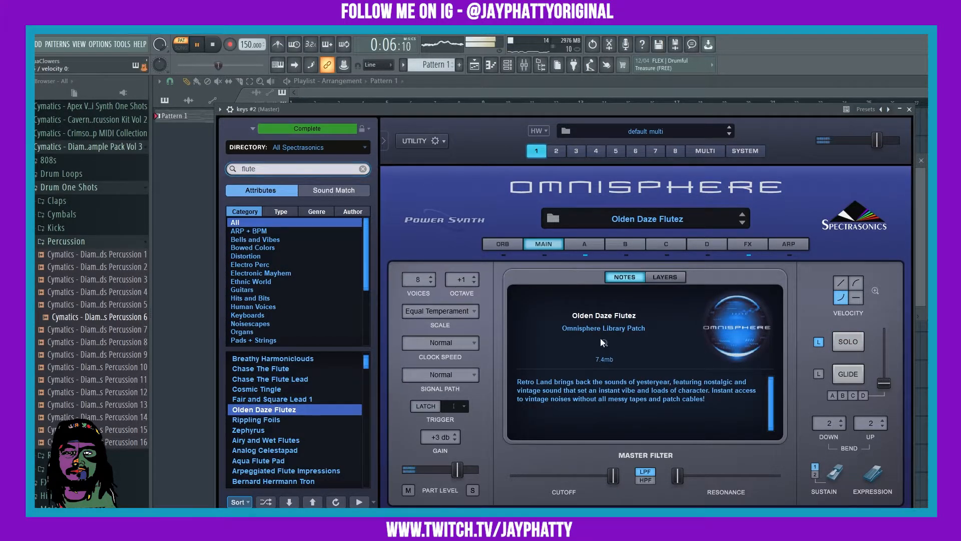
- Bring up the channel rack and open the piano roll of the keys #2 channel
{"action": "left_click", "coordinate": [513, 64]}
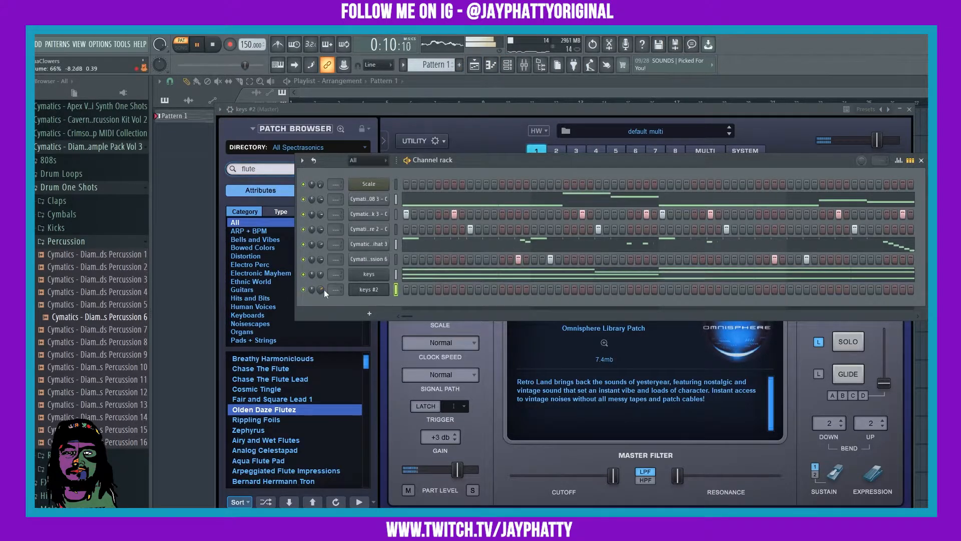
{"action": "right_click", "coordinate": [386, 296]}
{"action": "left_click", "coordinate": [401, 299]}
{"action": "right_click", "coordinate": [383, 298]}
{"action": "left_click", "coordinate": [400, 298]}
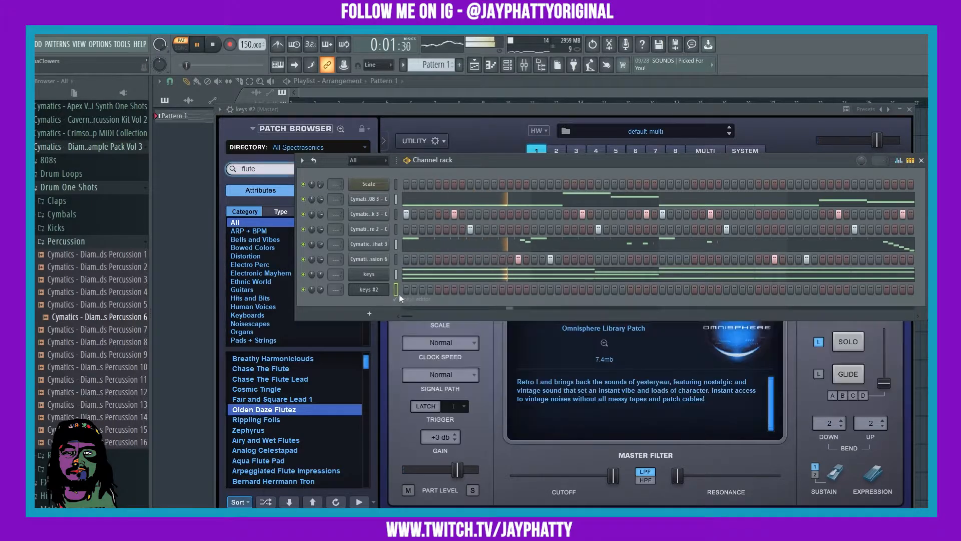
{"action": "right_click", "coordinate": [399, 293]}
{"action": "left_click", "coordinate": [403, 289]}
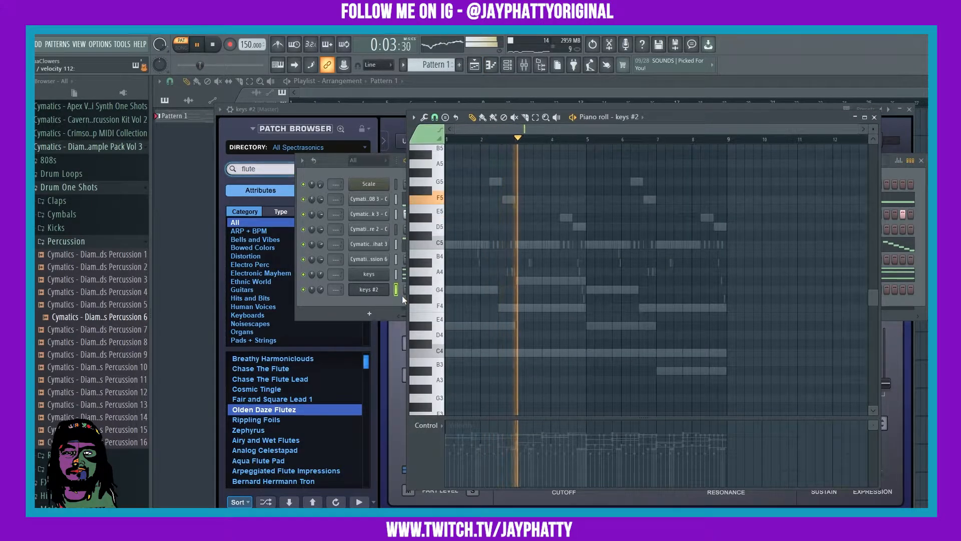
- Draw a descending flute melody of C6, A#5, G5 and F5 across bars 1 and 2, with D#5 starting bar 3
{"action": "scroll", "coordinate": [474, 266], "scroll_direction": "up", "scroll_amount": 3}
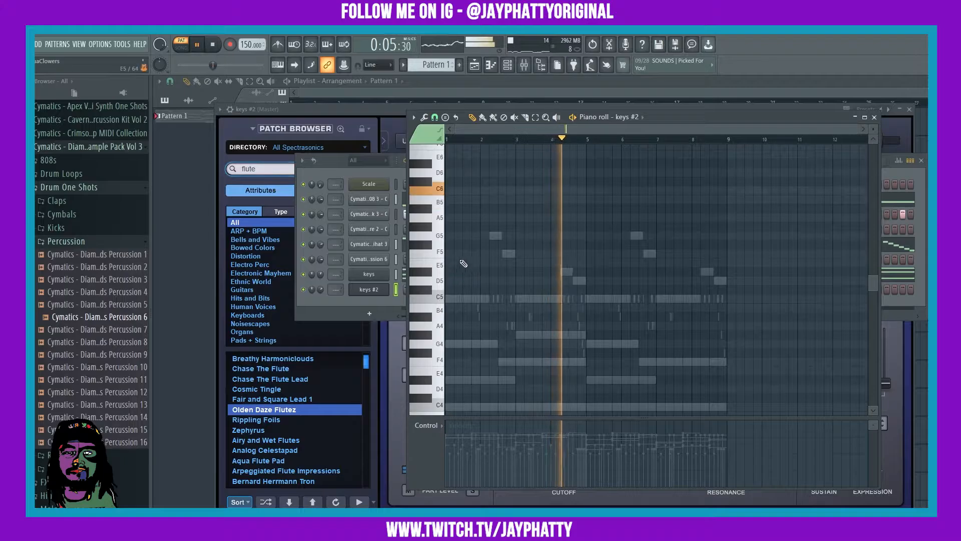
{"action": "left_click", "coordinate": [455, 190]}
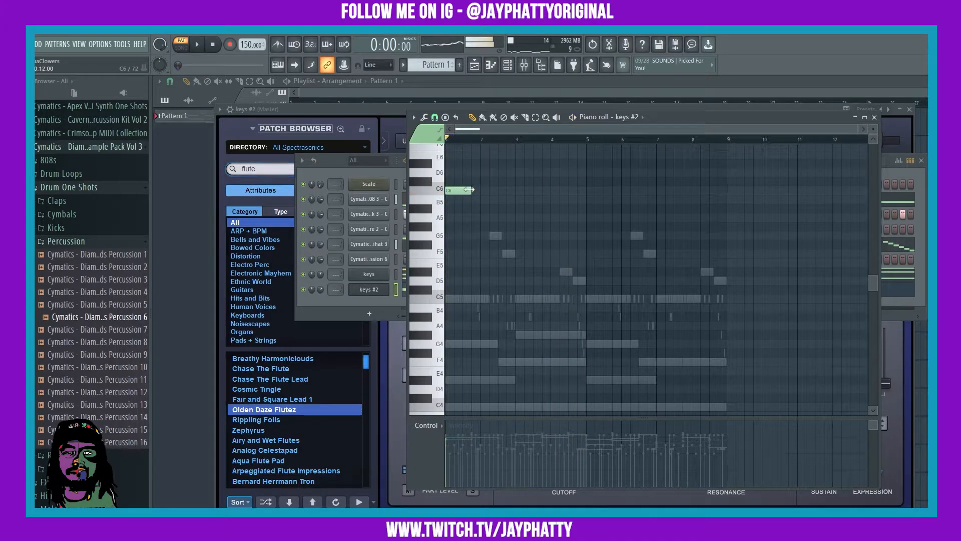
{"action": "key", "text": "space"}
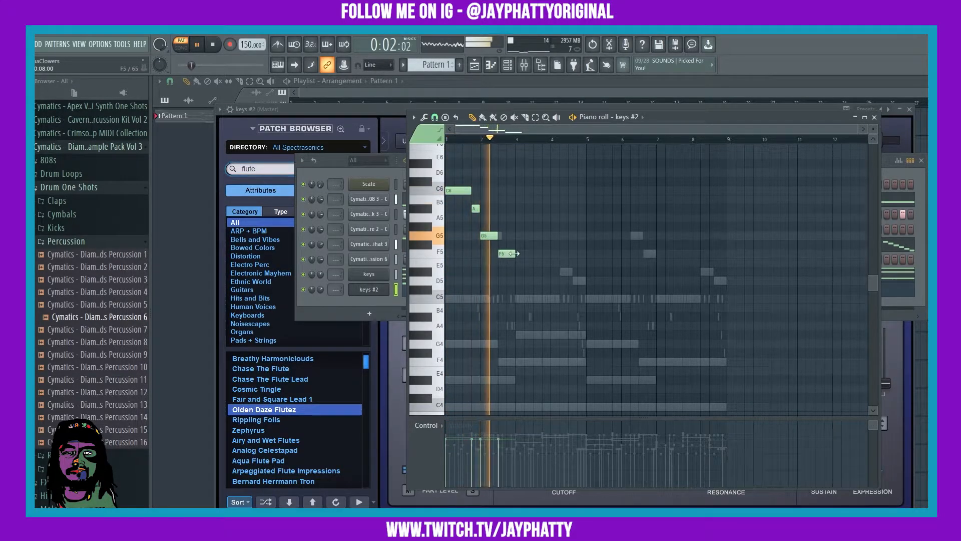
{"action": "left_click", "coordinate": [503, 254]}
{"action": "key", "text": "space"}
{"action": "left_click", "coordinate": [520, 272]}
{"action": "key", "text": "space"}
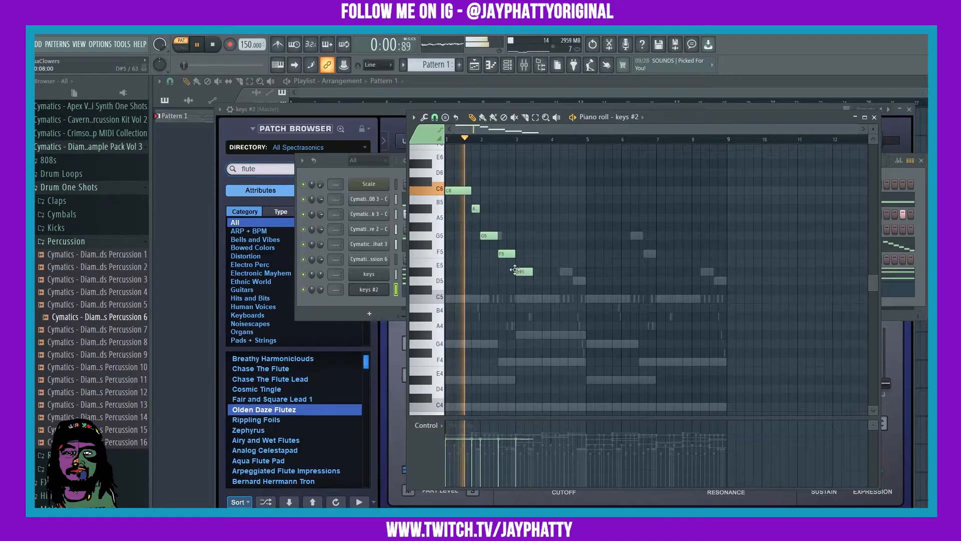
- Complete the first phrase with a longer D#5, a short D#5 in bar 3, and D5 and C5 in bar 4
{"action": "left_click", "coordinate": [545, 271]}
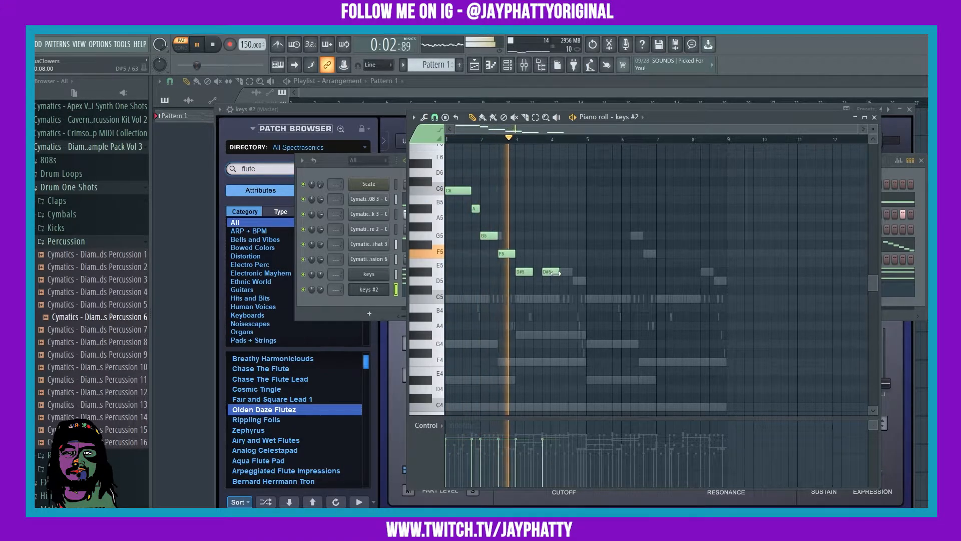
{"action": "mouse_move", "coordinate": [557, 272]}
{"action": "left_mouse_down"}
{"action": "mouse_move", "coordinate": [541, 271]}
{"action": "mouse_move", "coordinate": [569, 281]}
{"action": "left_mouse_up"}
{"action": "left_click", "coordinate": [556, 283]}
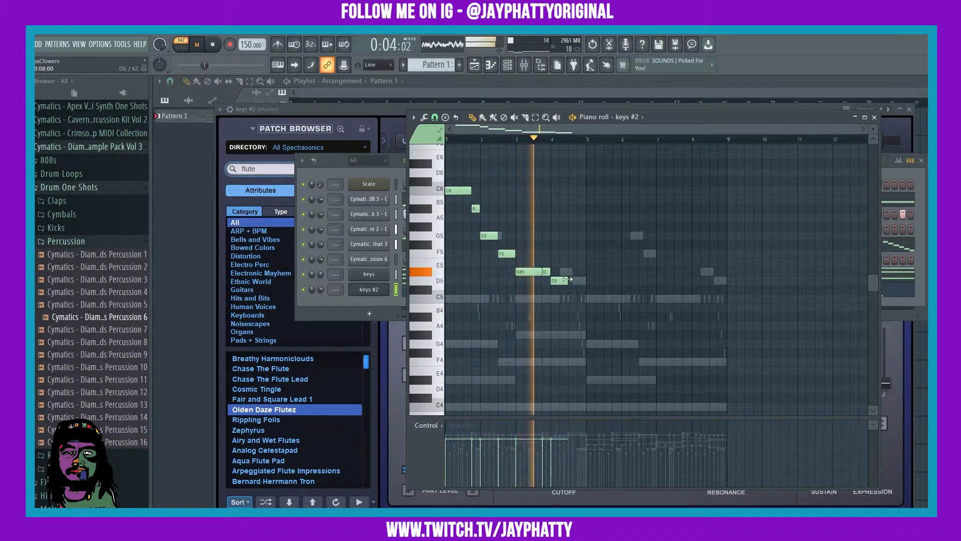
{"action": "left_click", "coordinate": [579, 299]}
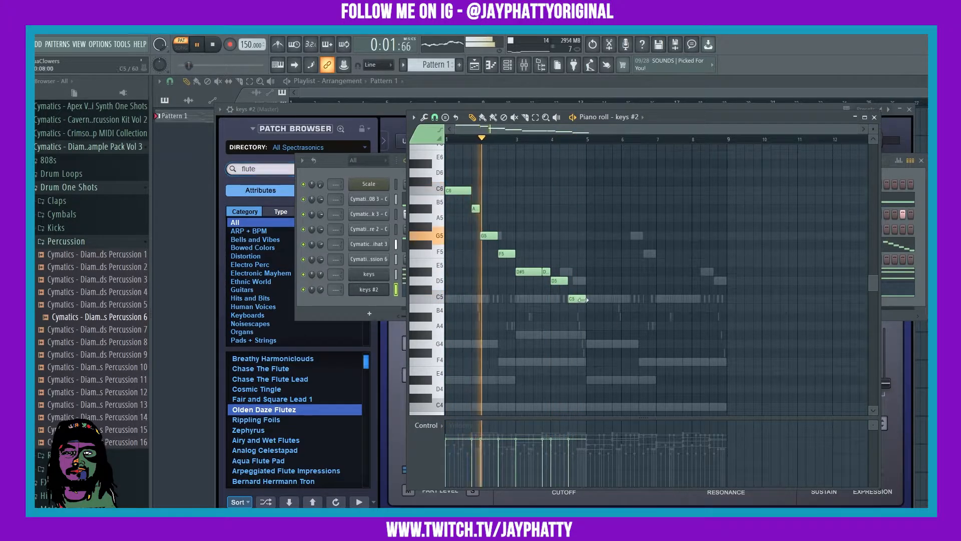
- Build bar 5 of the flute melody from C6, G5 and A#5, and remove the trial G5 from bar 6
{"action": "left_click", "coordinate": [590, 272]}
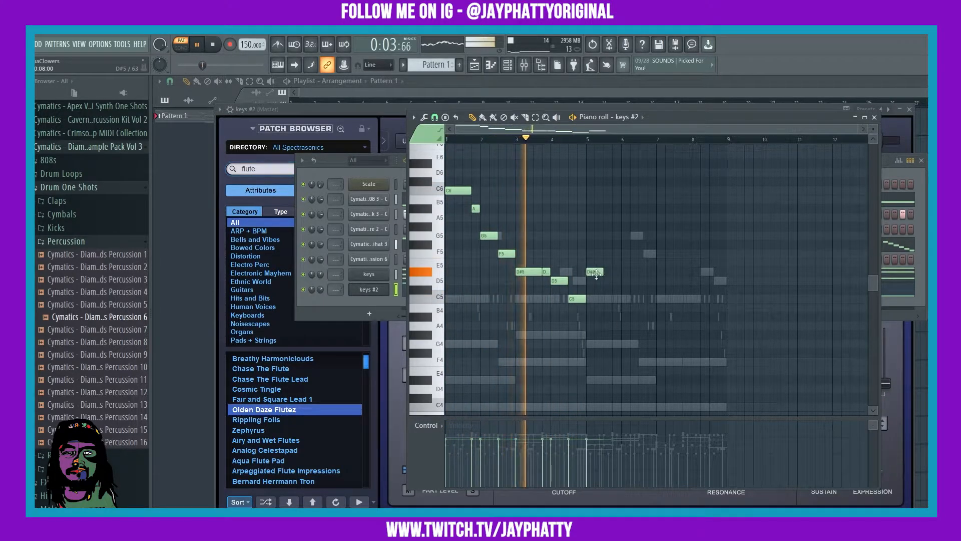
{"action": "left_click", "coordinate": [608, 254]}
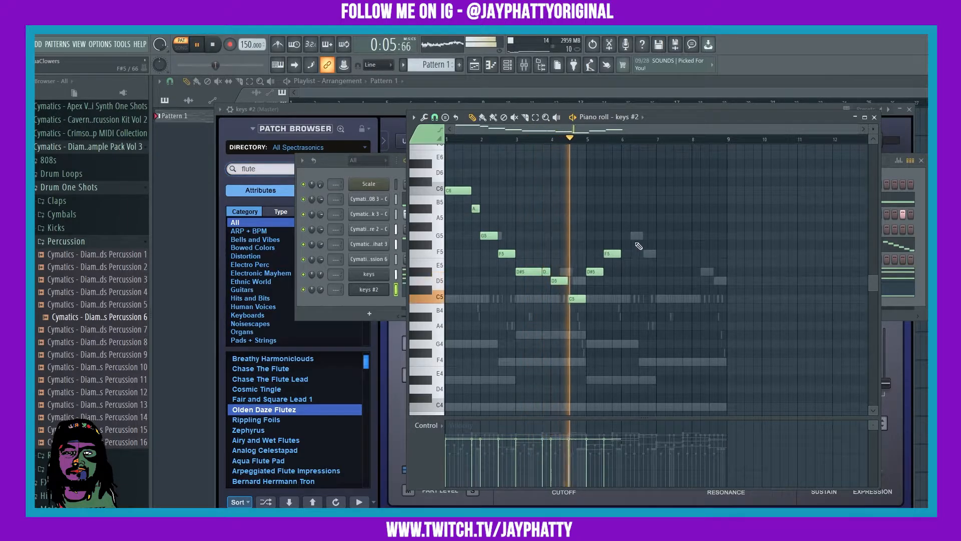
{"action": "left_click", "coordinate": [631, 235]}
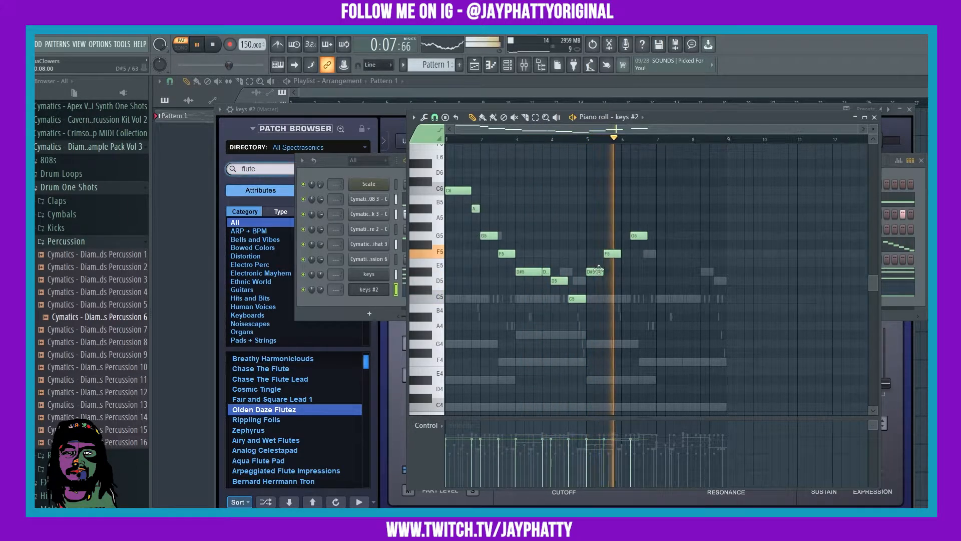
{"action": "left_click_drag", "start_coordinate": [596, 272], "coordinate": [597, 190]}
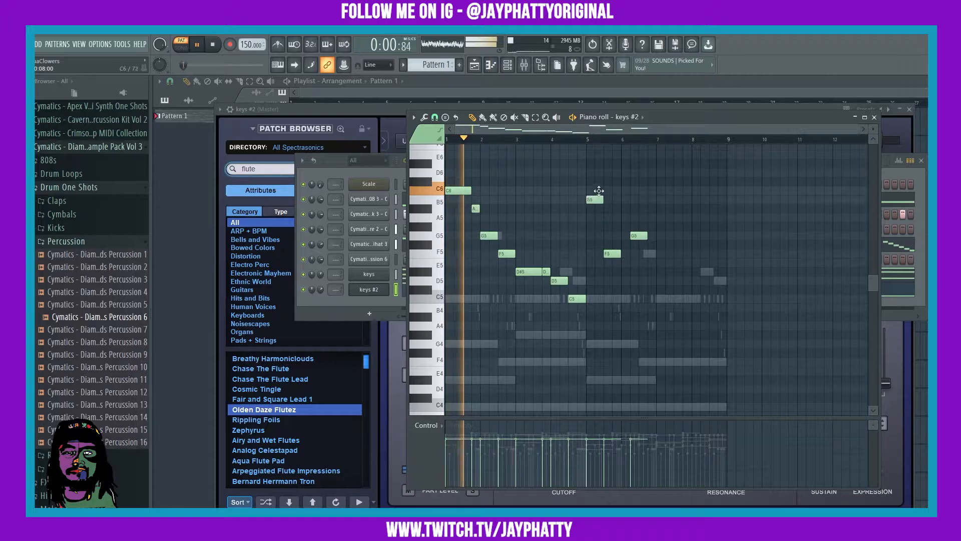
{"action": "left_click_drag", "start_coordinate": [609, 254], "coordinate": [617, 209]}
{"action": "left_click", "coordinate": [615, 200]}
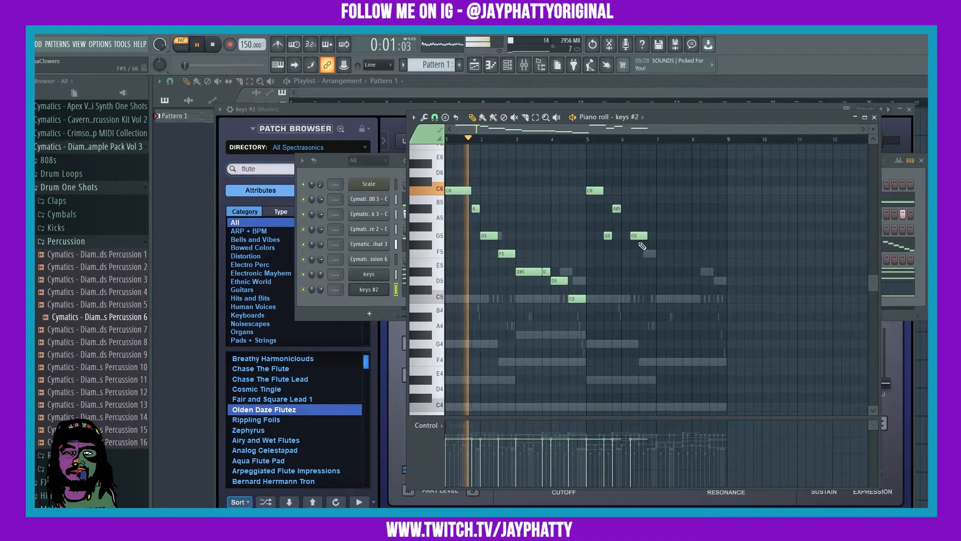
{"action": "right_click", "coordinate": [640, 236]}
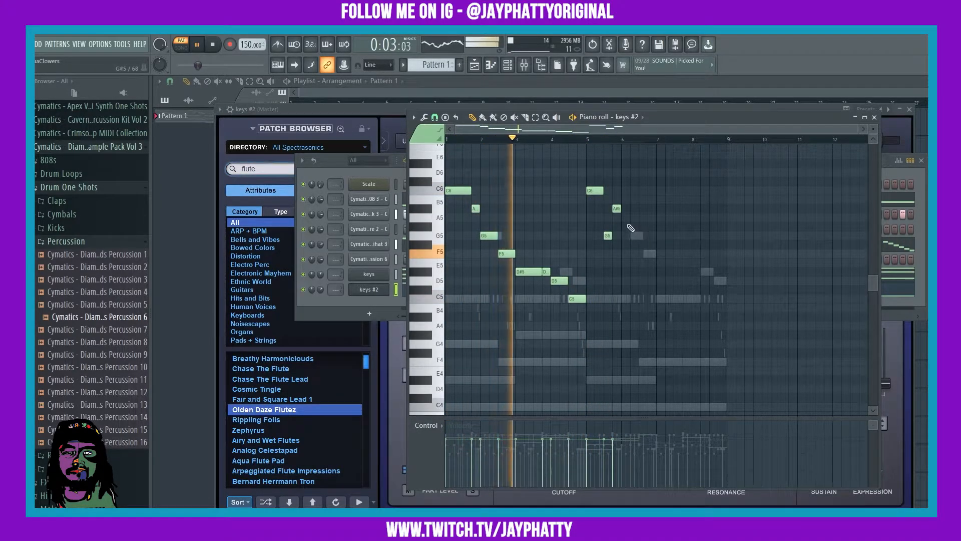
- Fill bar 6 of the flute melody with short F5, G5, F5 and D#5 notes
{"action": "left_click", "coordinate": [626, 252]}
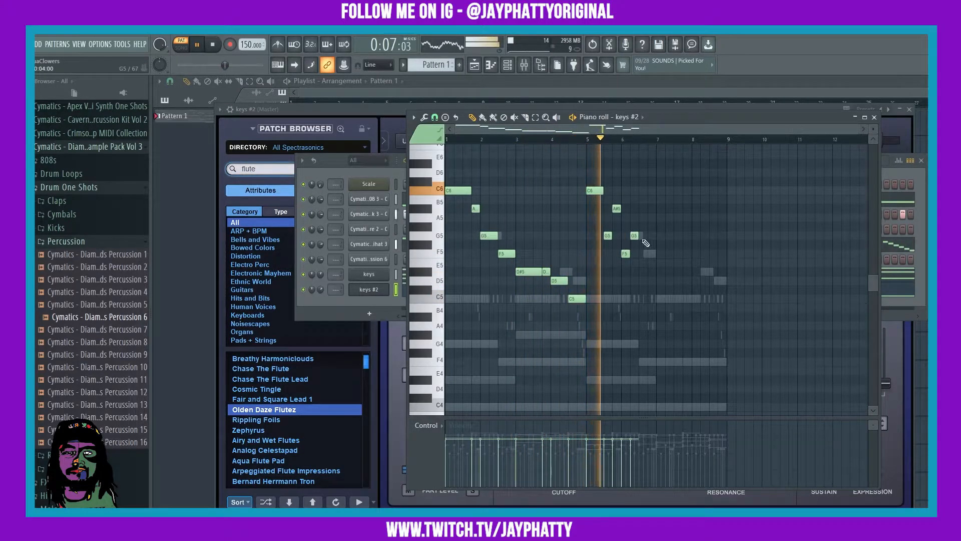
{"action": "left_click", "coordinate": [636, 235]}
{"action": "left_click", "coordinate": [640, 253]}
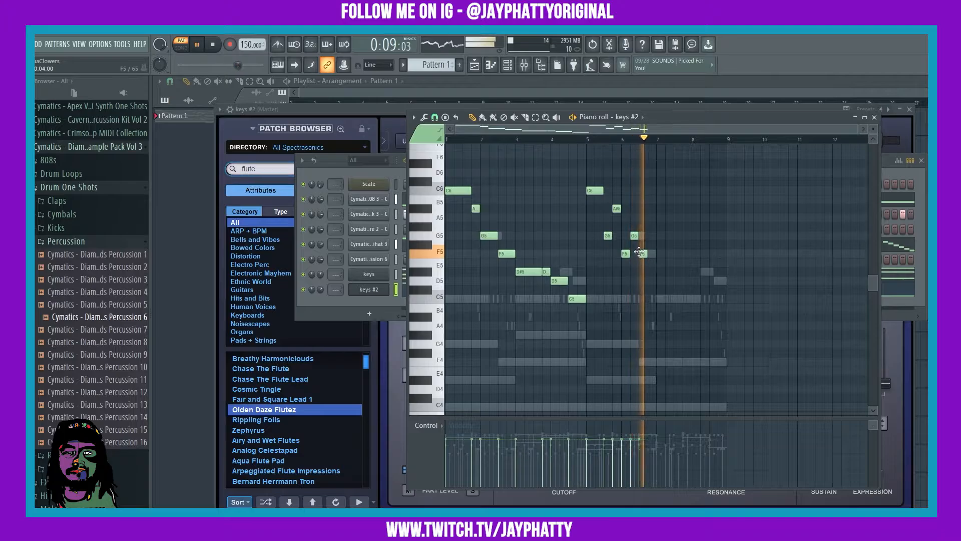
{"action": "key", "text": "space"}
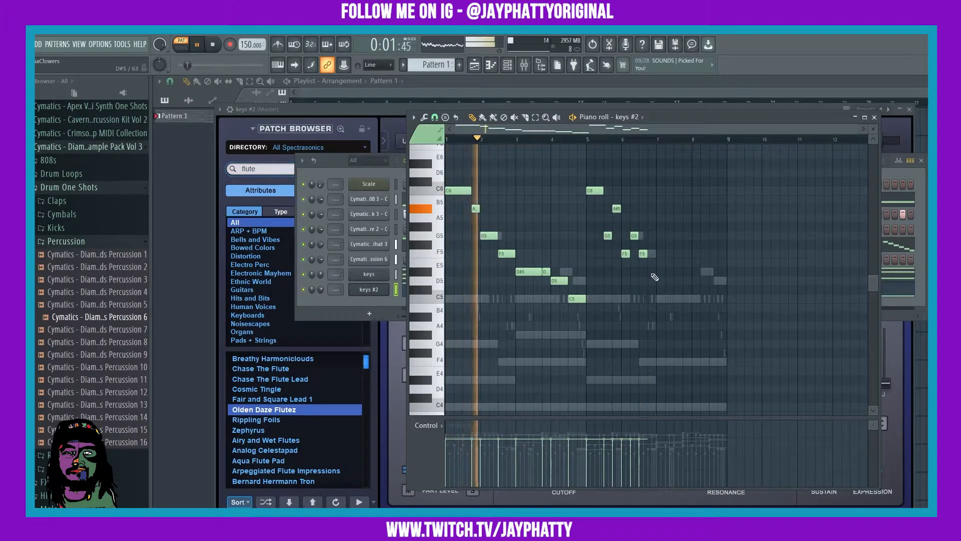
{"action": "left_click", "coordinate": [651, 272]}
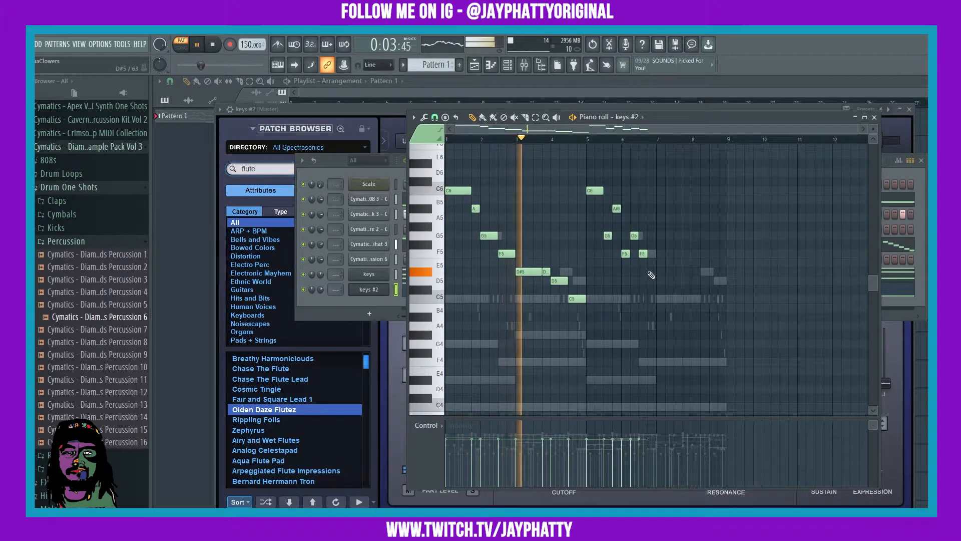
- Draw D5 and C5 in bar 7 and D5 in bar 8, try a closing C5, and replay the pattern
{"action": "left_click", "coordinate": [658, 281]}
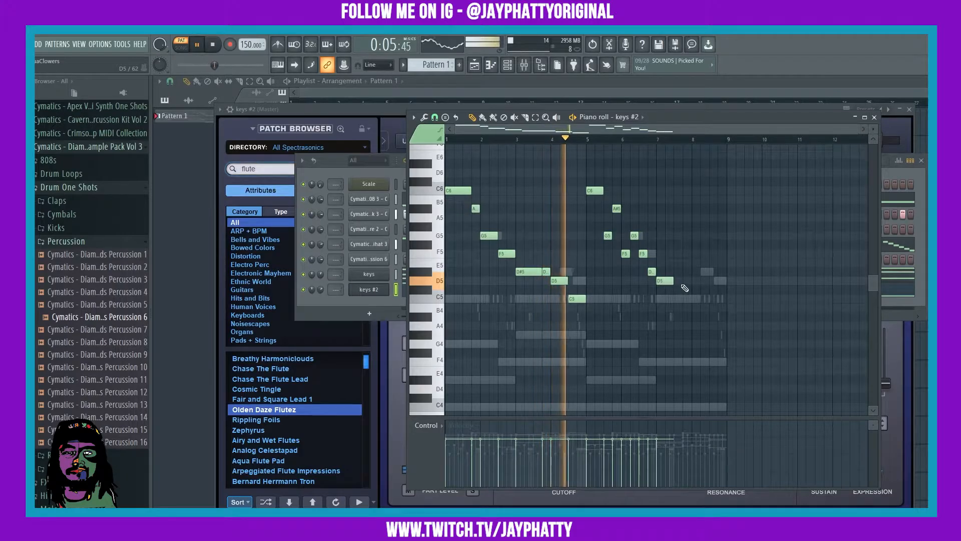
{"action": "left_click", "coordinate": [676, 299]}
{"action": "left_click", "coordinate": [694, 281]}
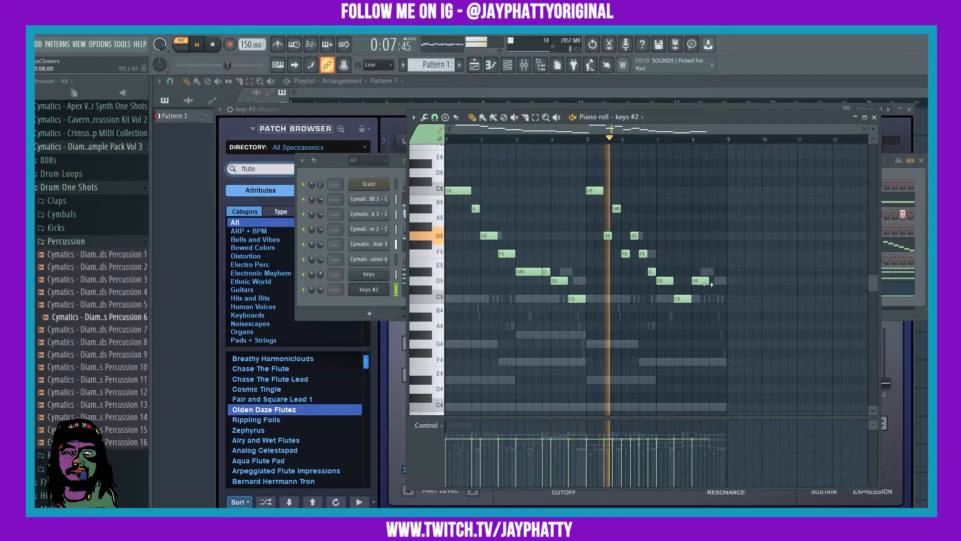
{"action": "left_click", "coordinate": [712, 299]}
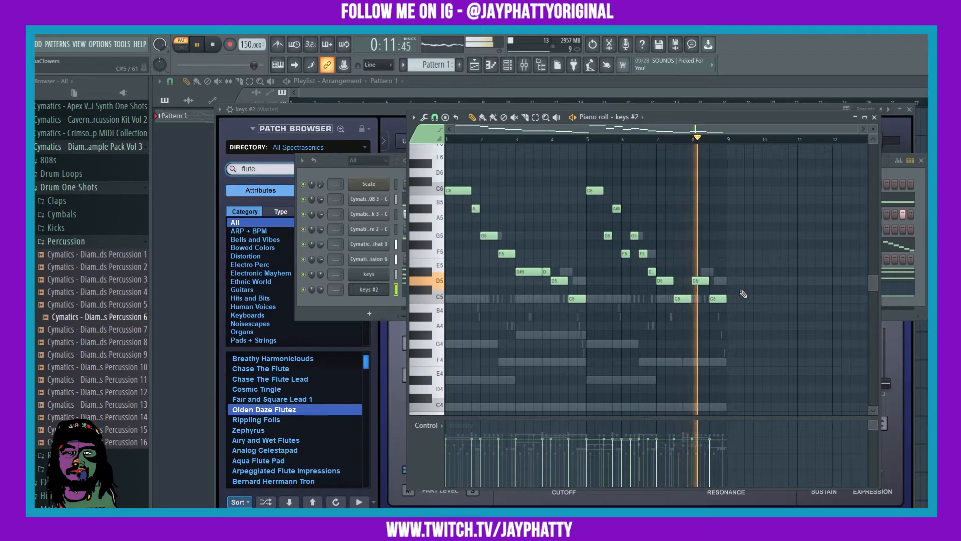
{"action": "key", "text": "space"}
{"action": "key", "text": "space"}
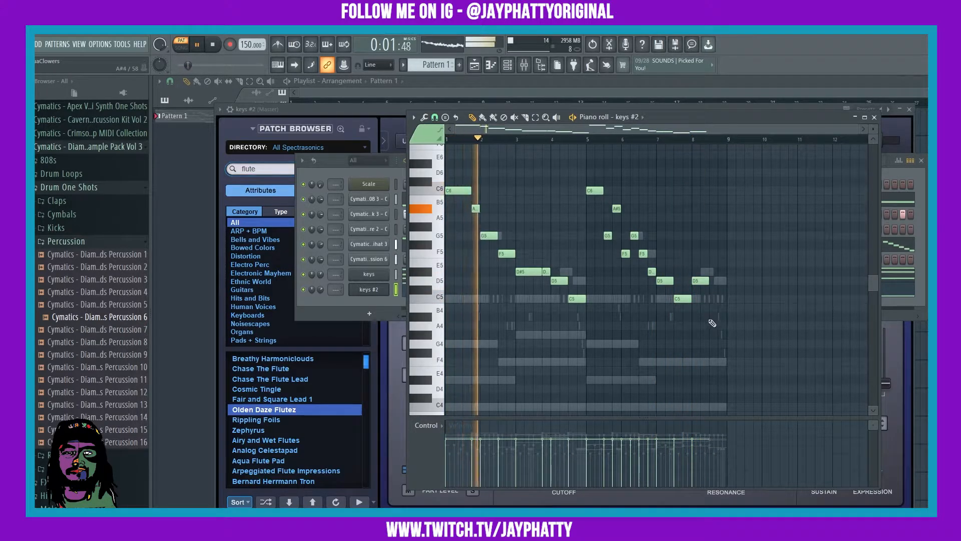
- Finish bar 8 of the flute melody with A#4 and G4, and remove the trial G#4
{"action": "left_click_drag", "start_coordinate": [711, 301], "coordinate": [709, 316]}
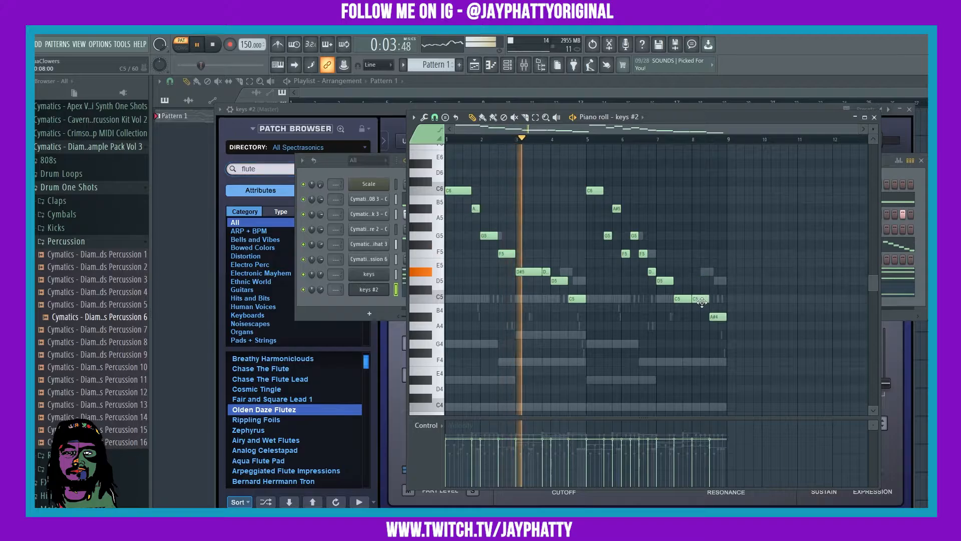
{"action": "left_click_drag", "start_coordinate": [702, 281], "coordinate": [719, 345]}
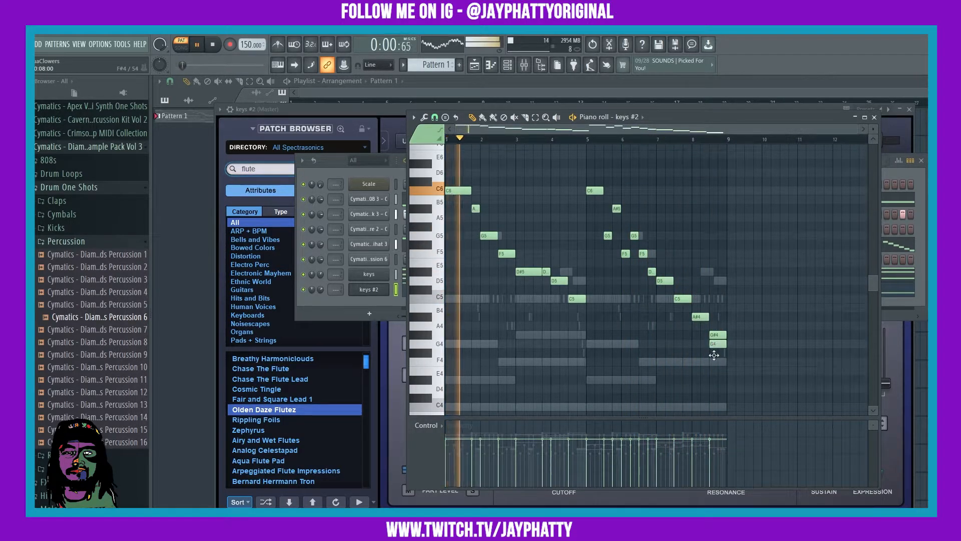
{"action": "right_click", "coordinate": [719, 335]}
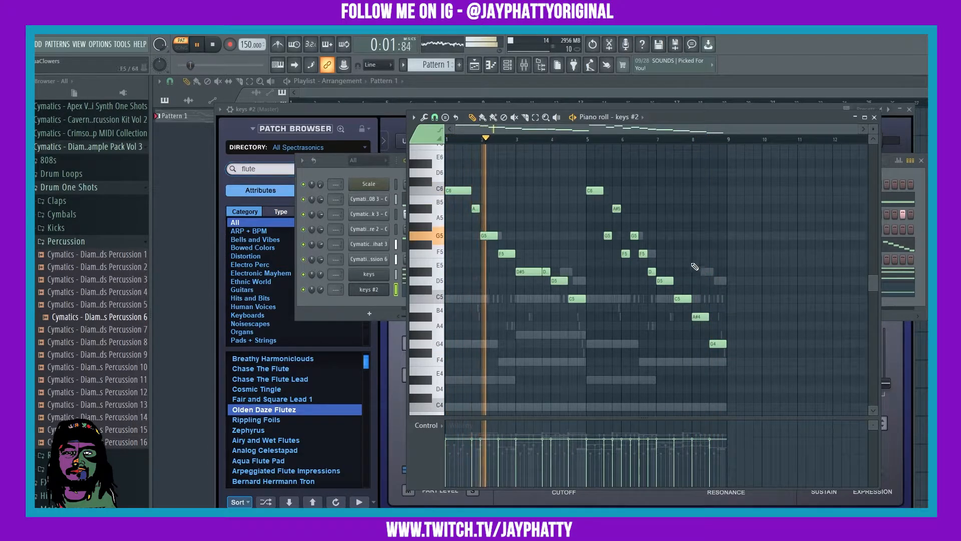
- Bring the empty playlist into view in front of the piano roll and channel rack
{"action": "left_click", "coordinate": [325, 293]}
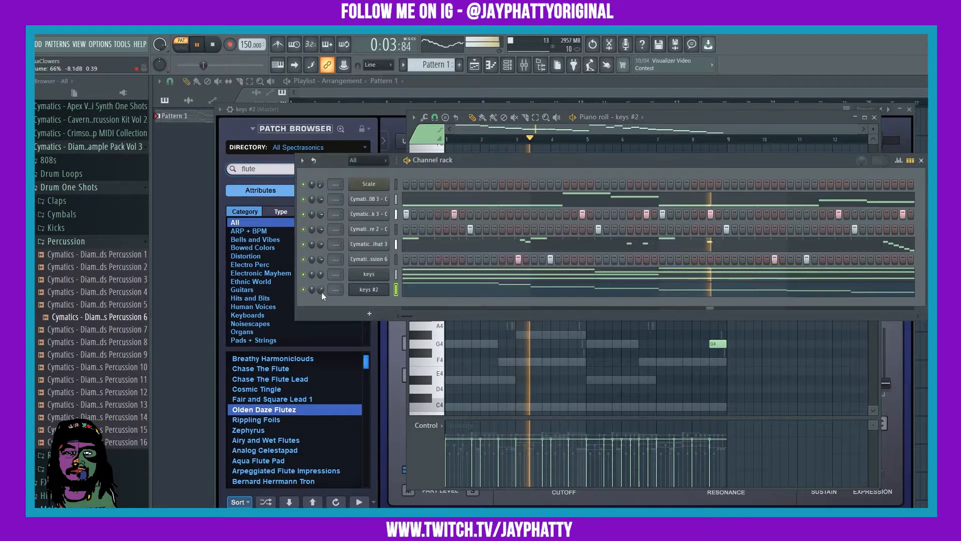
{"action": "left_click", "coordinate": [831, 364]}
{"action": "left_click", "coordinate": [734, 92]}
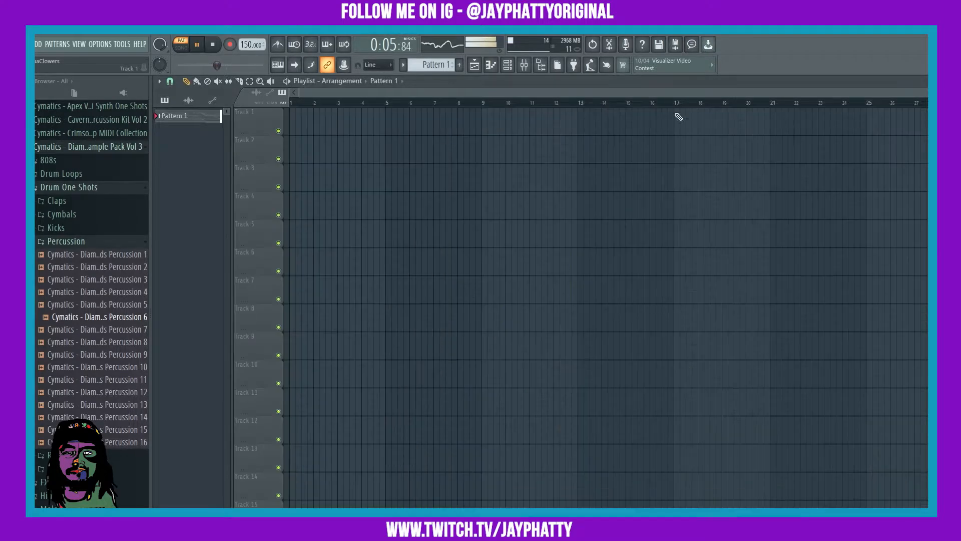
{"action": "left_click", "coordinate": [464, 137]}
{"action": "left_click_drag", "start_coordinate": [463, 137], "coordinate": [362, 112]}
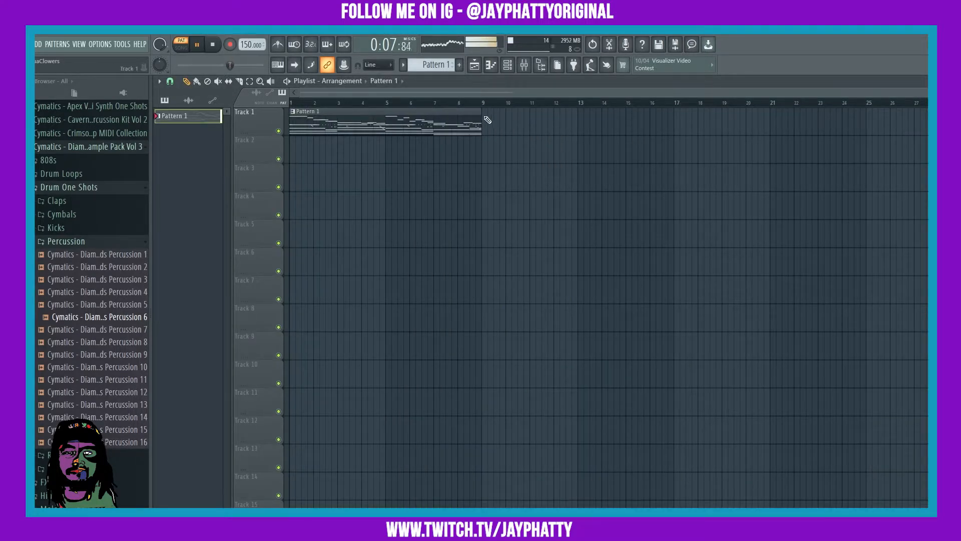
{"action": "right_click", "coordinate": [406, 110]}
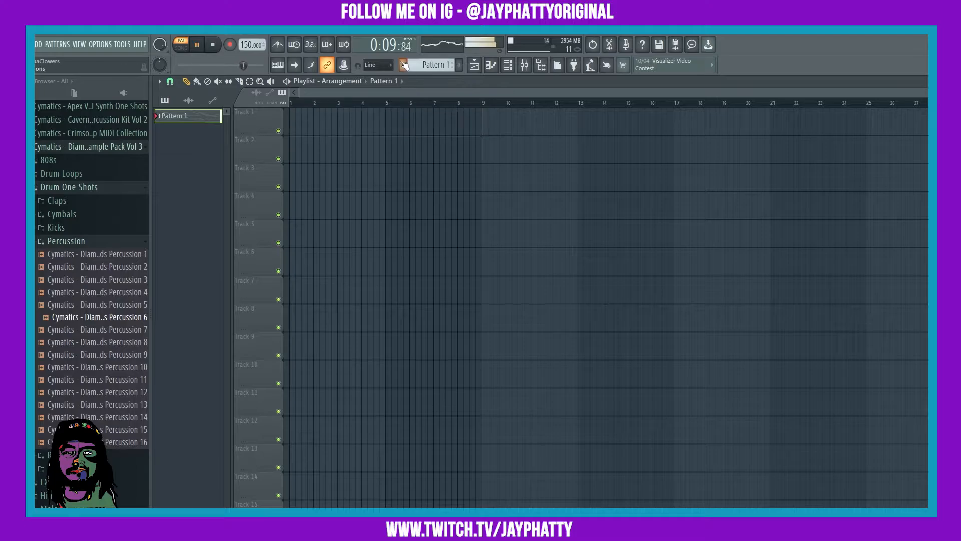
- Stop playback and split Pattern 1 by channel into separate patterns
{"action": "left_click", "coordinate": [403, 65]}
{"action": "left_click", "coordinate": [428, 142]}
{"action": "left_click", "coordinate": [413, 69]}
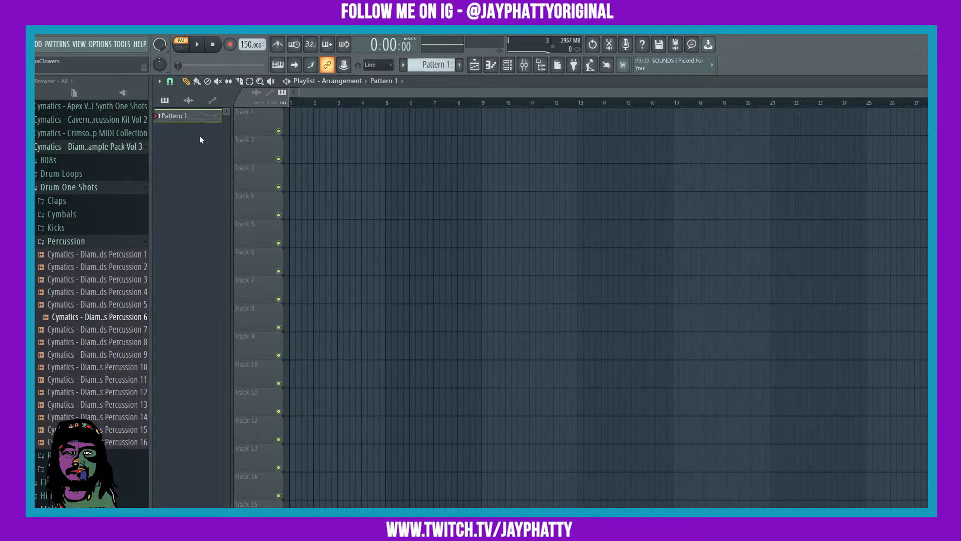
{"action": "right_click", "coordinate": [199, 120]}
{"action": "left_click", "coordinate": [229, 281]}
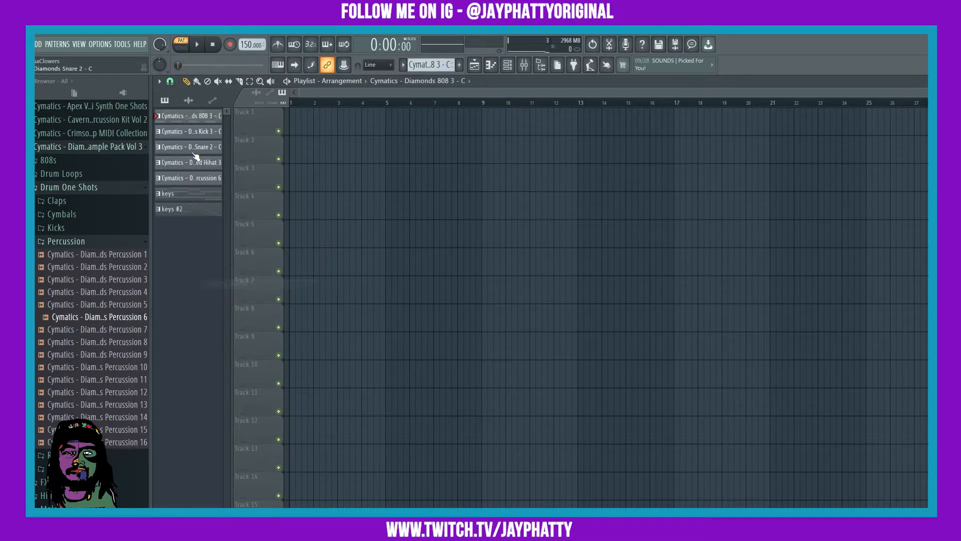
- Place keys, keys #2, 808, kick, snare, hi-hat and percussion on Tracks 1 to 7, and repeat the 808 and drum clips from bar 9
{"action": "left_click", "coordinate": [179, 209]}
{"action": "left_click_drag", "start_coordinate": [183, 122], "coordinate": [290, 124]}
{"action": "left_click_drag", "start_coordinate": [527, 358], "coordinate": [302, 190]}
{"action": "left_click", "coordinate": [502, 388], "text": "ctrl"}
{"action": "left_click_drag", "start_coordinate": [501, 387], "coordinate": [321, 111]}
{"action": "left_click", "coordinate": [541, 172], "text": "ctrl"}
{"action": "left_click_drag", "start_coordinate": [489, 329], "coordinate": [541, 195]}
{"action": "left_click_drag", "start_coordinate": [493, 161], "coordinate": [675, 125]}
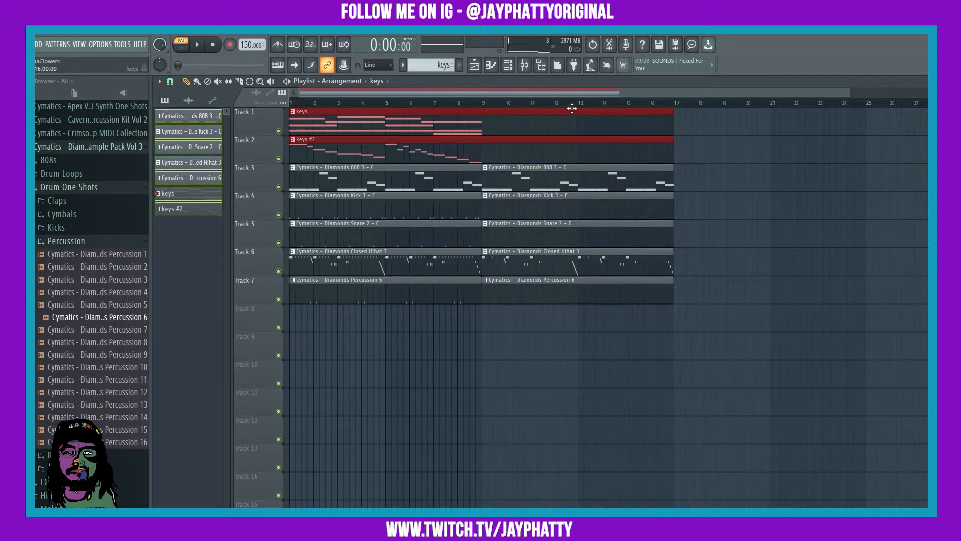
- Extend the arrangement through bar 24 with repeated eight-bar keys, 808 and drum clips, and start keys #2 at bar 9
{"action": "scroll", "coordinate": [572, 109], "scroll_direction": "down", "scroll_amount": 1}
{"action": "key", "text": "ctrl+d"}
{"action": "left_click_drag", "start_coordinate": [444, 157], "coordinate": [590, 119]}
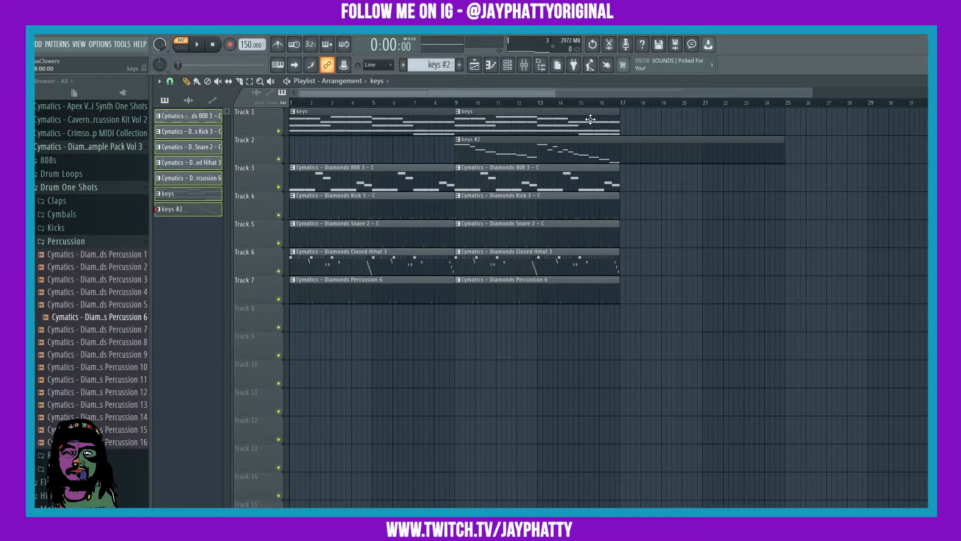
{"action": "left_click_drag", "start_coordinate": [652, 294], "coordinate": [643, 161]}
{"action": "left_click", "coordinate": [621, 350], "text": "ctrl"}
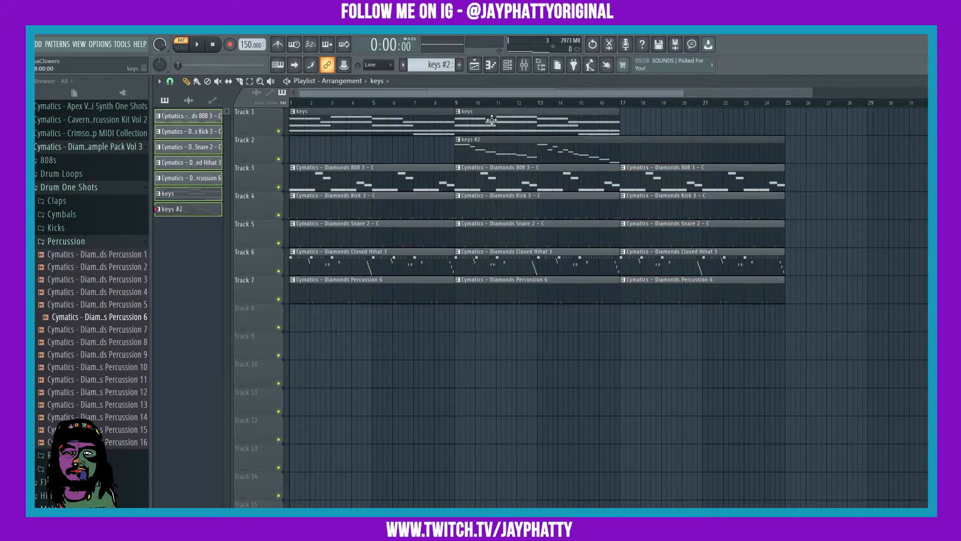
{"action": "left_click_drag", "start_coordinate": [491, 120], "coordinate": [656, 121]}
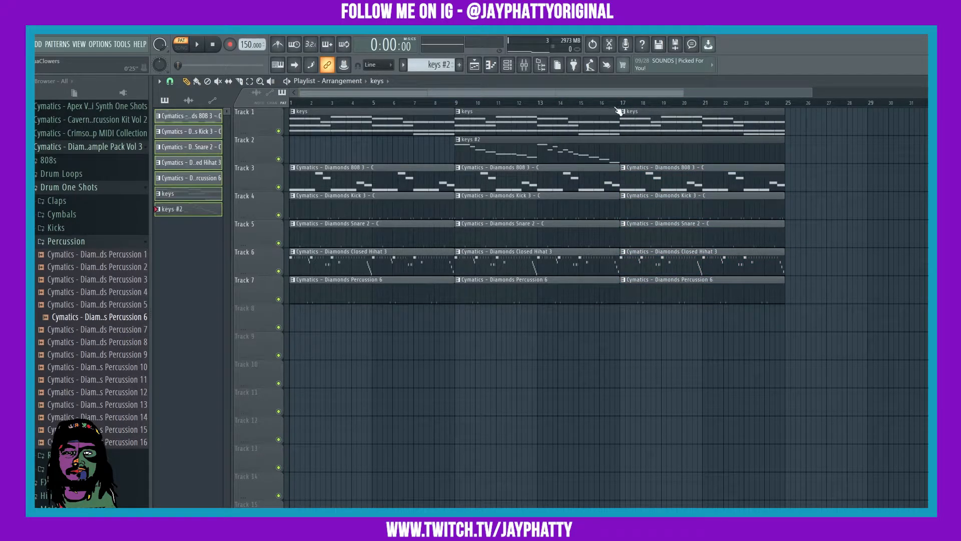
- Repeat the keys #2 flute melody in bars 9 to 16 and layer a softer copy one octave higher over it
{"action": "double_click", "coordinate": [515, 159]}
{"action": "scroll", "coordinate": [521, 145], "scroll_direction": "up", "scroll_amount": 2}
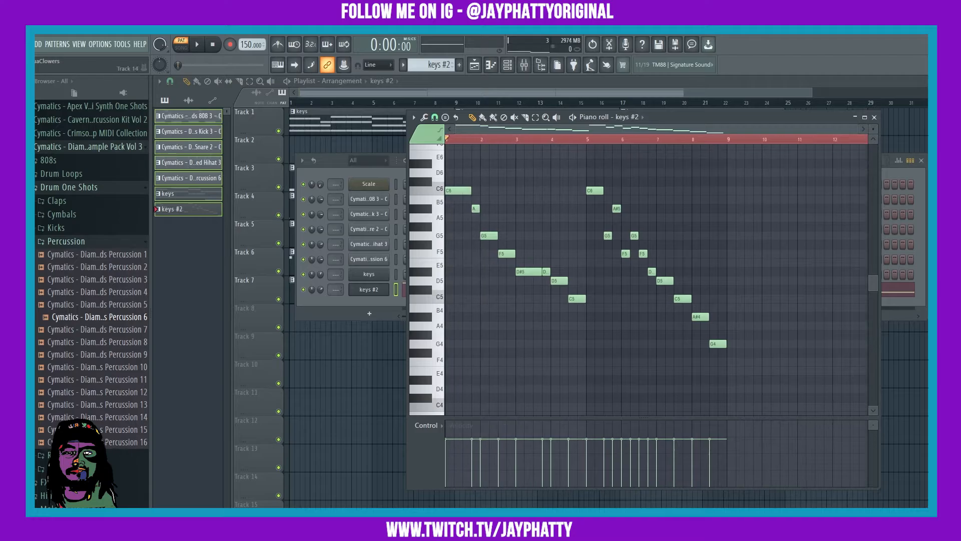
{"action": "left_click_drag", "start_coordinate": [725, 345], "coordinate": [437, 180]}
{"action": "key", "text": "ctrl+b"}
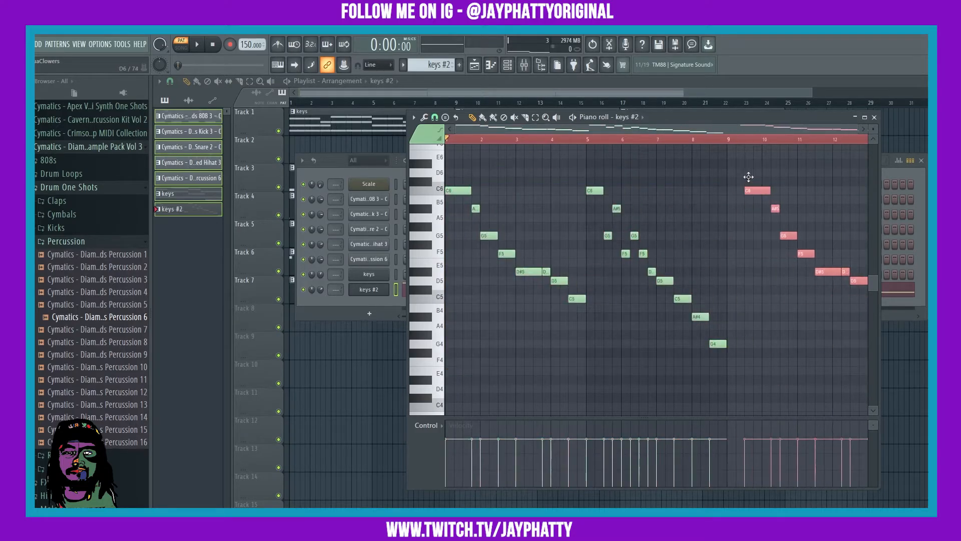
{"action": "scroll", "coordinate": [715, 140], "scroll_direction": "down", "scroll_amount": 2}
{"action": "scroll", "coordinate": [605, 364], "scroll_direction": "up", "scroll_amount": 4}
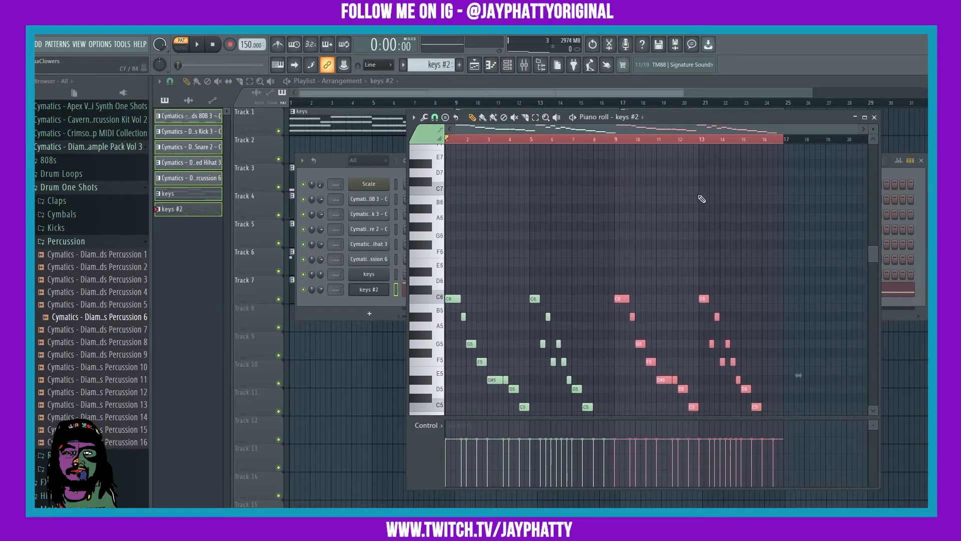
{"action": "left_click_drag", "start_coordinate": [621, 327], "coordinate": [622, 221]}
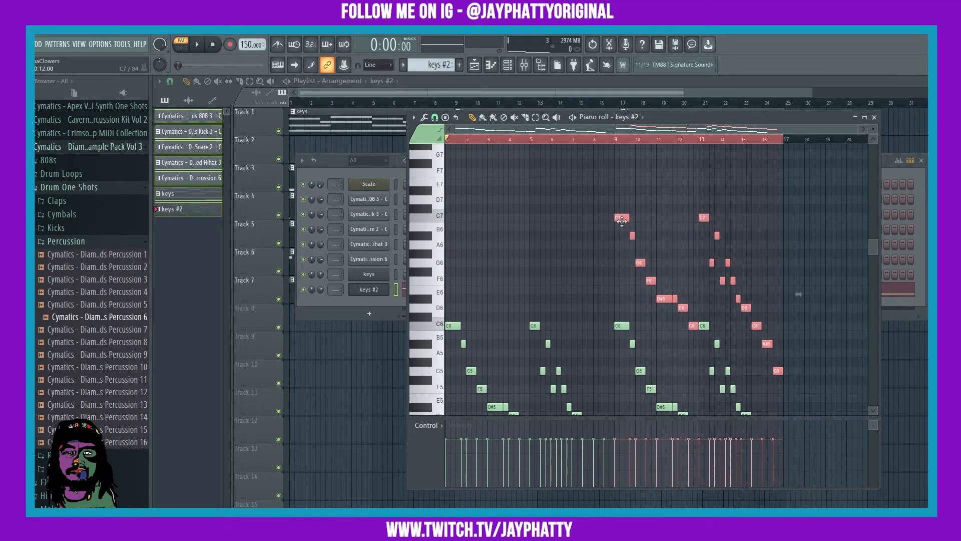
- Audition the layered flute melody, and play the full arrangement in song mode from about bar 16
{"action": "key", "text": "space"}
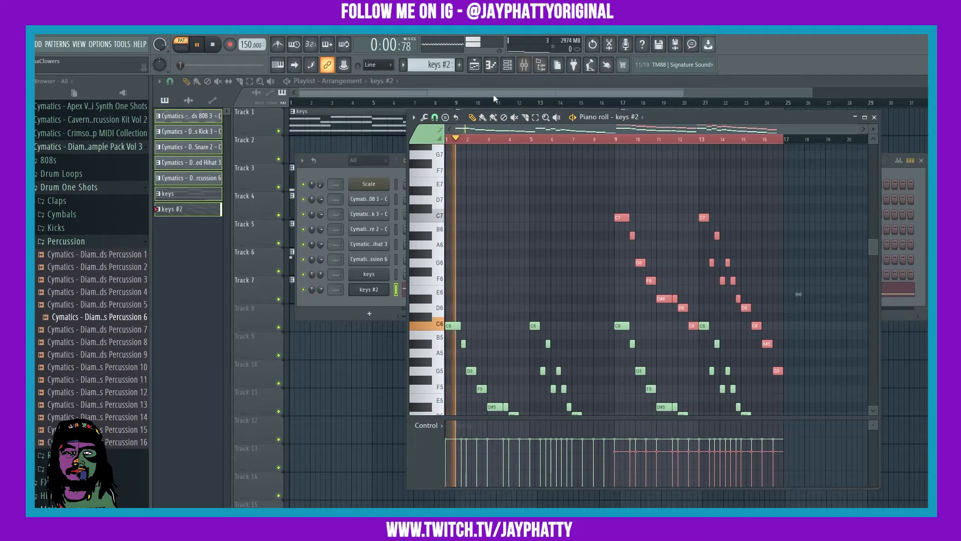
{"action": "key", "text": "space"}
{"action": "left_click", "coordinate": [429, 104]}
{"action": "left_click_drag", "start_coordinate": [431, 107], "coordinate": [602, 118]}
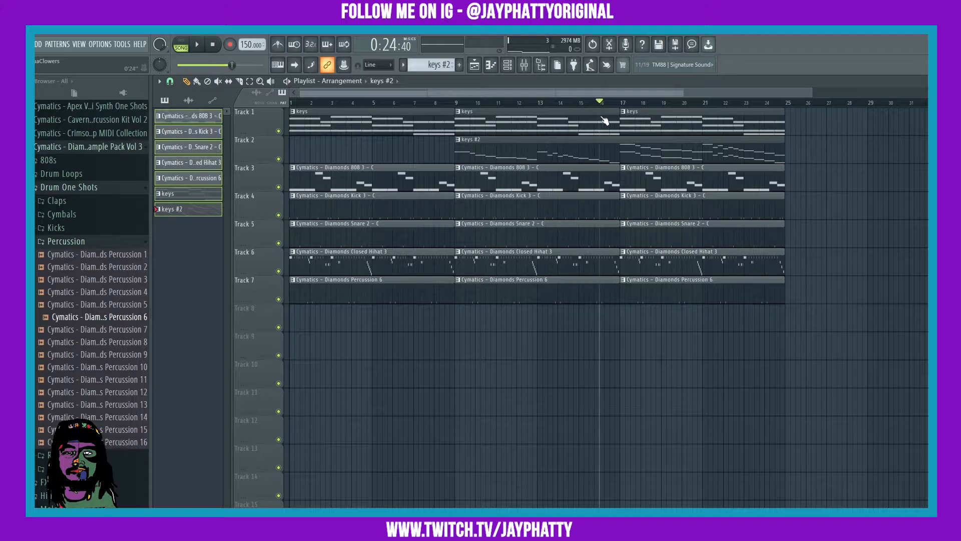
{"action": "key", "text": "space"}
- Rename the keys #2 channel as phlute
{"action": "key", "text": "F6"}
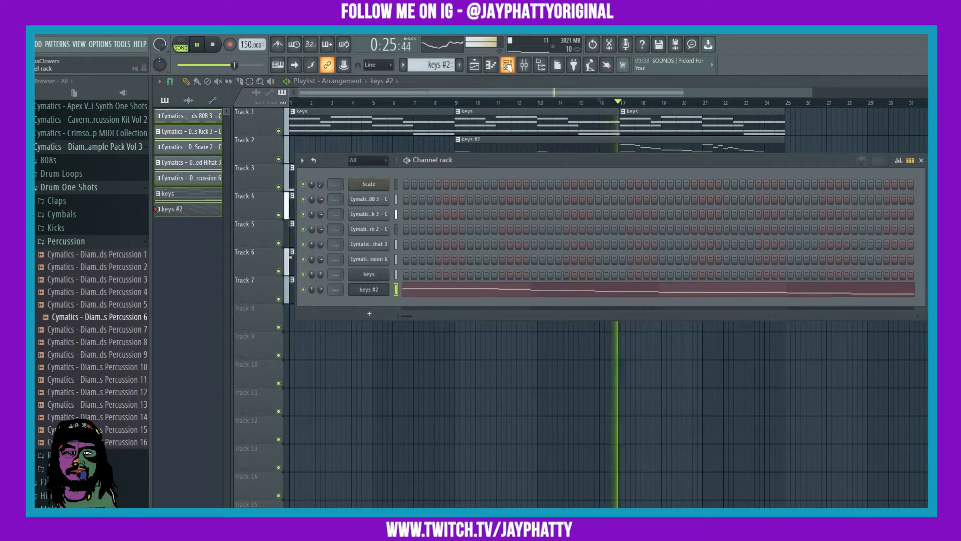
{"action": "key", "text": "F6"}
{"action": "key", "text": "F6"}
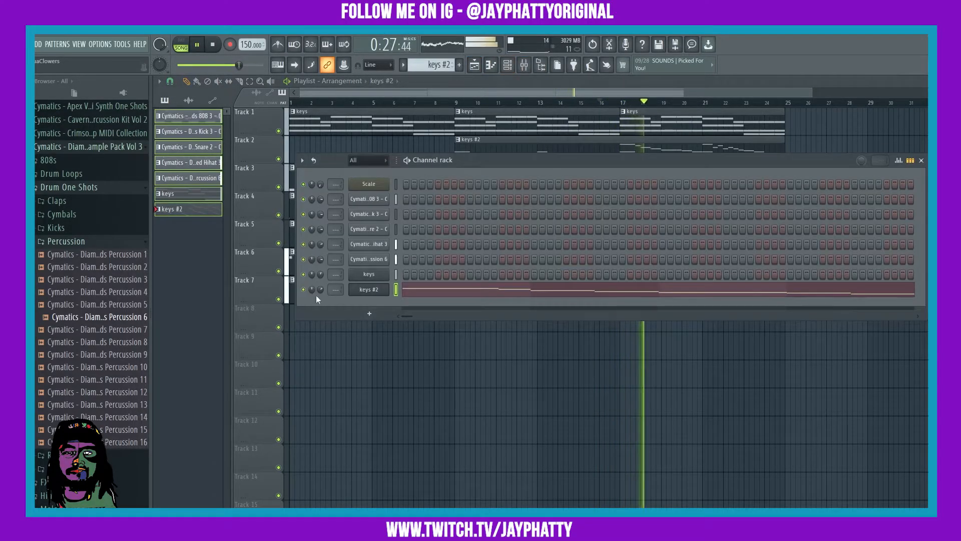
{"action": "right_click", "coordinate": [369, 292]}
{"action": "left_click", "coordinate": [406, 288]}
{"action": "right_click", "coordinate": [376, 292]}
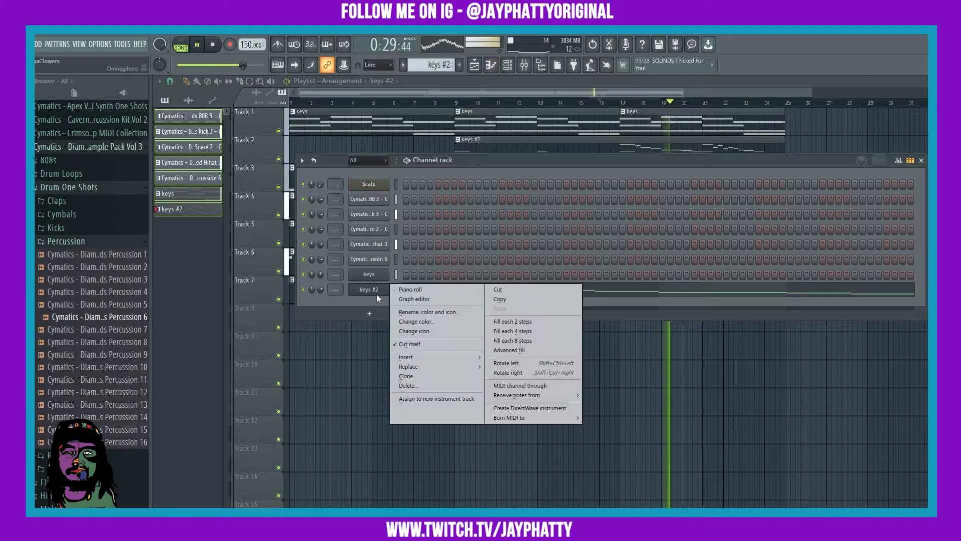
{"action": "left_click", "coordinate": [433, 310]}
{"action": "type", "text": "phlute"}
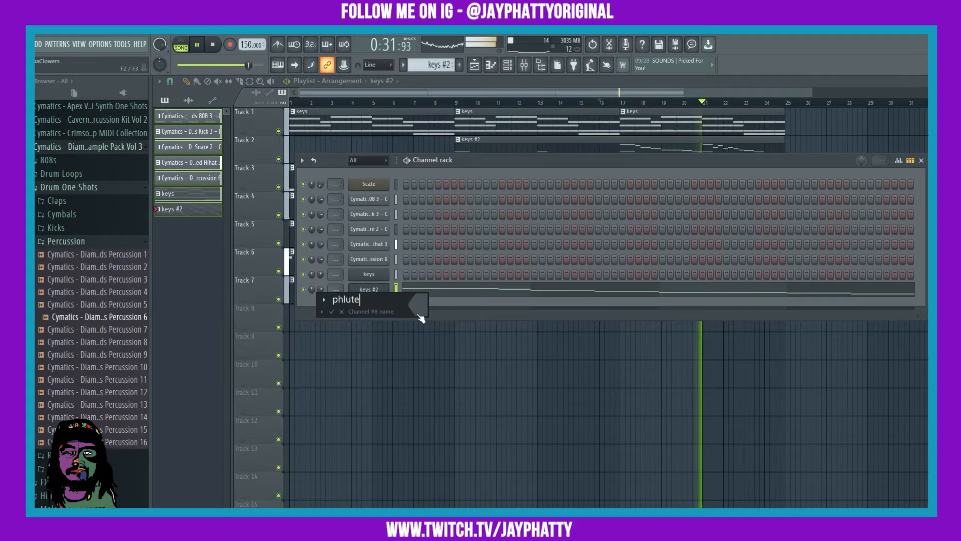
{"action": "key", "text": "Return"}
- Randomize the levels of all phlute notes in the piano roll, and return to the playlist
{"action": "right_click", "coordinate": [361, 290]}
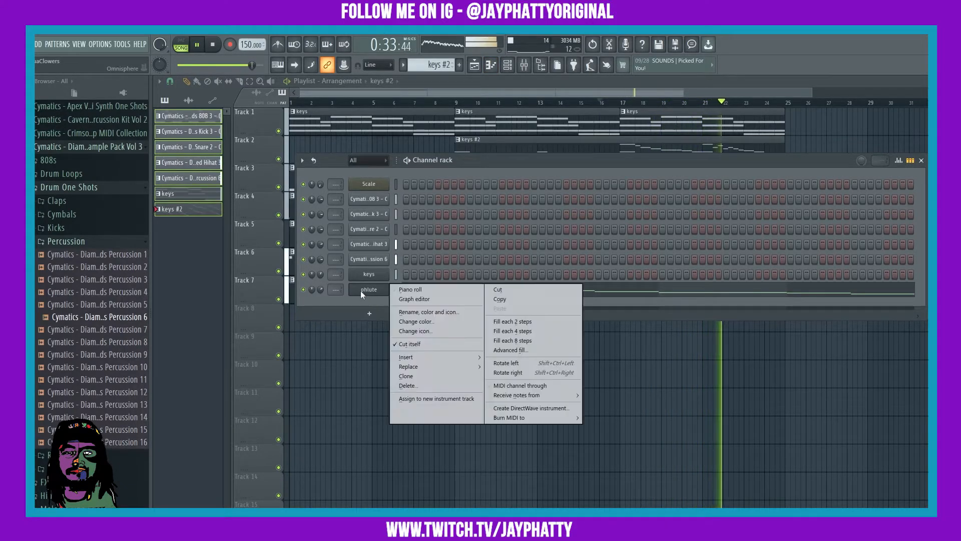
{"action": "left_click", "coordinate": [410, 290]}
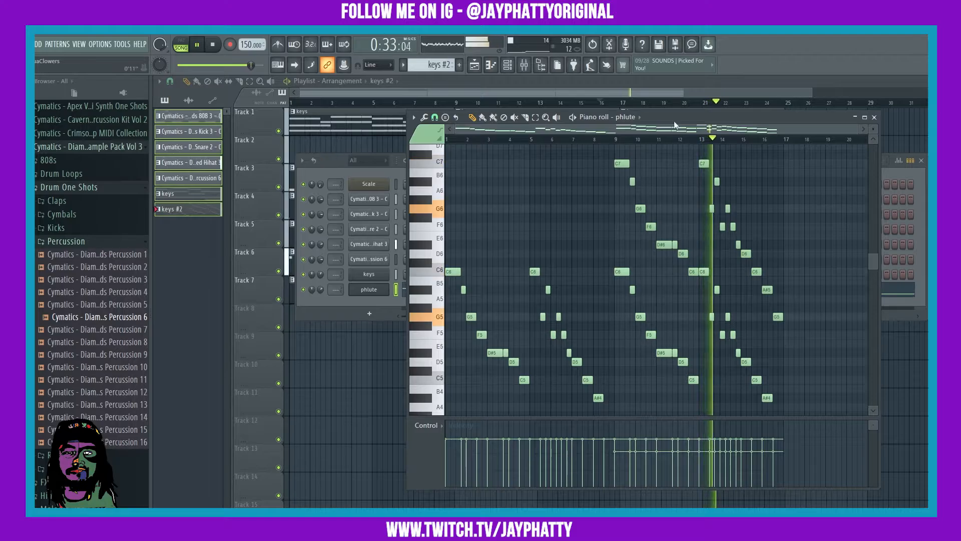
{"action": "left_click_drag", "start_coordinate": [674, 121], "coordinate": [583, 104]}
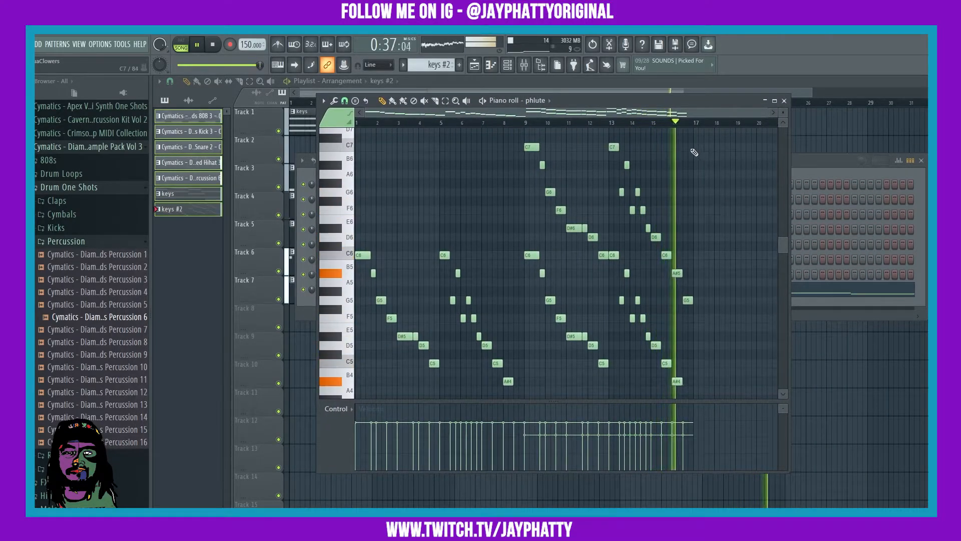
{"action": "key", "text": "space"}
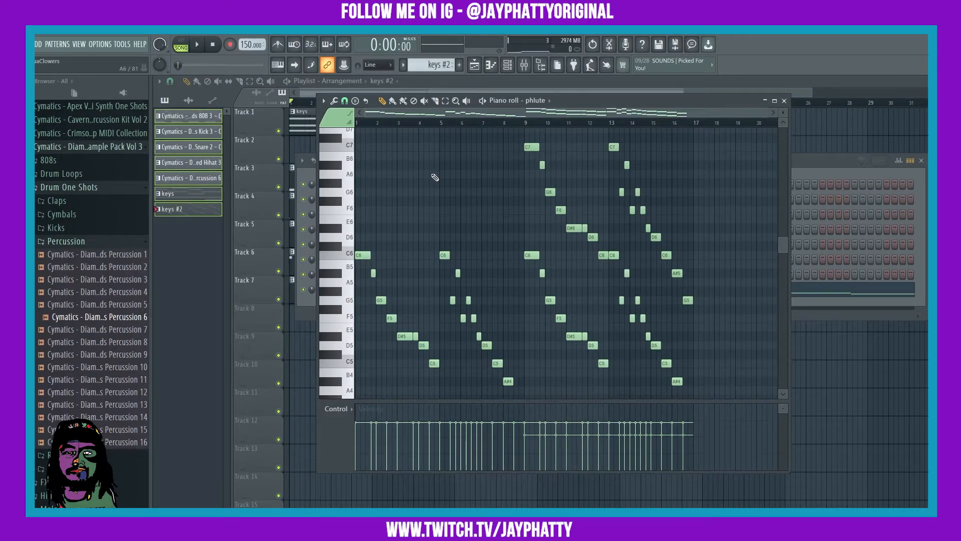
{"action": "key", "text": "ctrl+a"}
{"action": "key", "text": "alt+r"}
{"action": "left_click_drag", "start_coordinate": [463, 339], "coordinate": [463, 353]}
{"action": "left_click", "coordinate": [533, 392]}
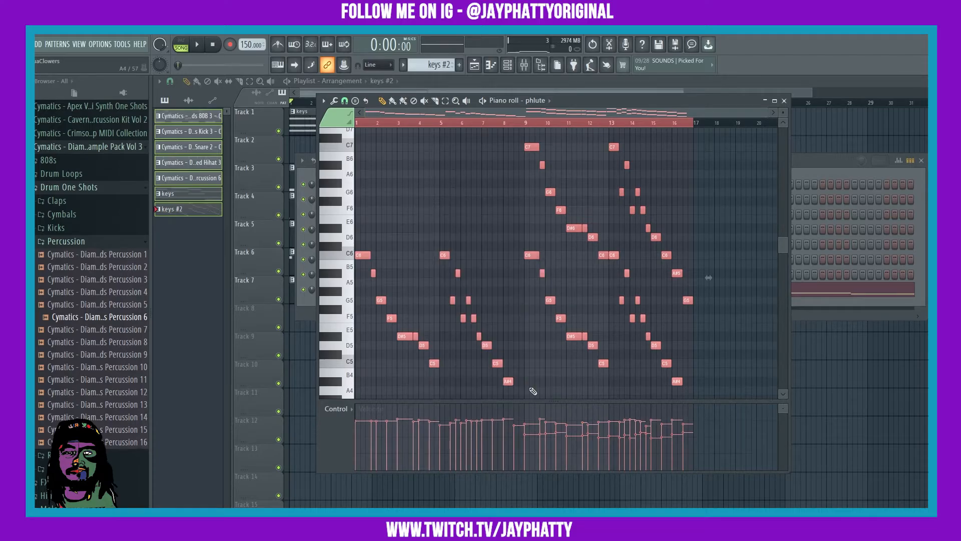
{"action": "left_click", "coordinate": [784, 101]}
{"action": "key", "text": "F6"}
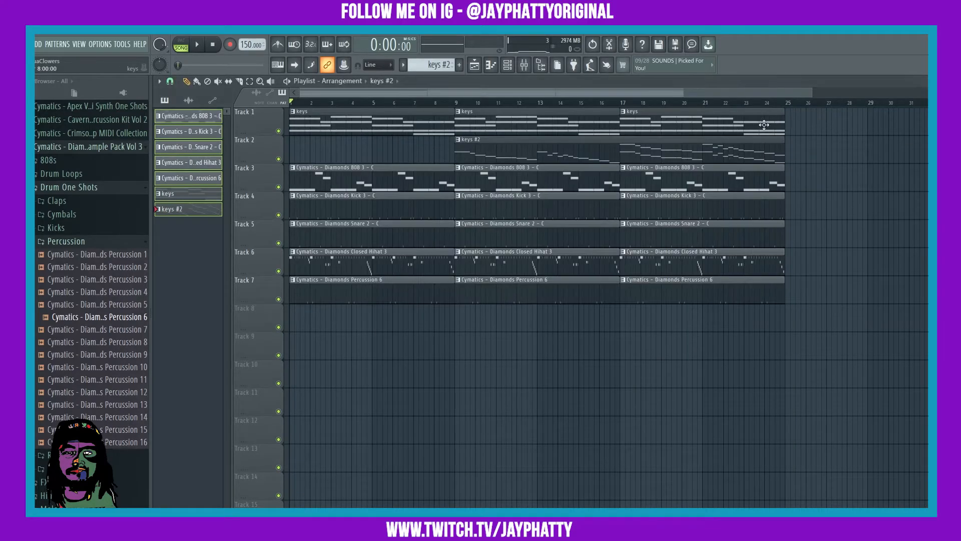
- Move the mixer window below Track 8 to uncover the playlist clips while the song plays
{"action": "scroll", "coordinate": [582, 106], "scroll_direction": "down", "scroll_amount": 2}
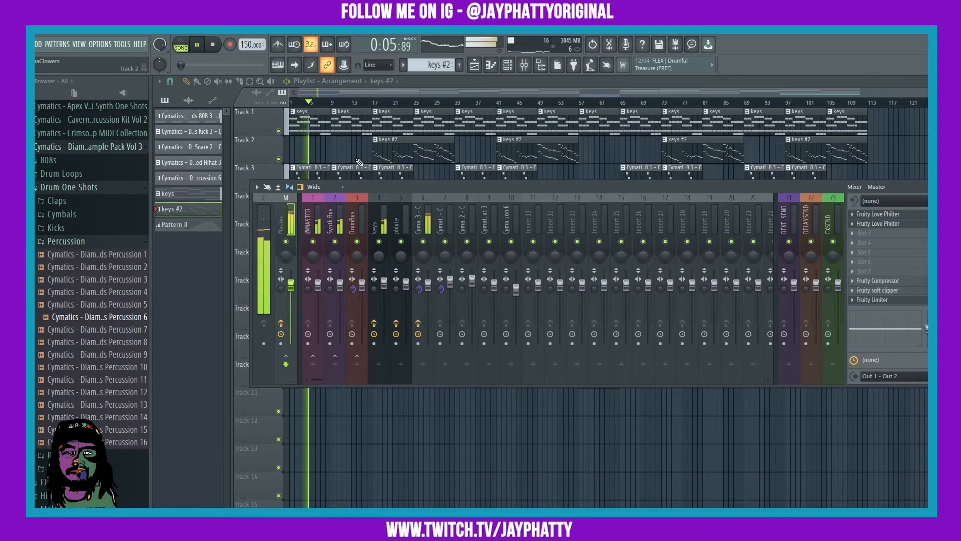
{"action": "left_click_drag", "start_coordinate": [428, 188], "coordinate": [446, 353]}
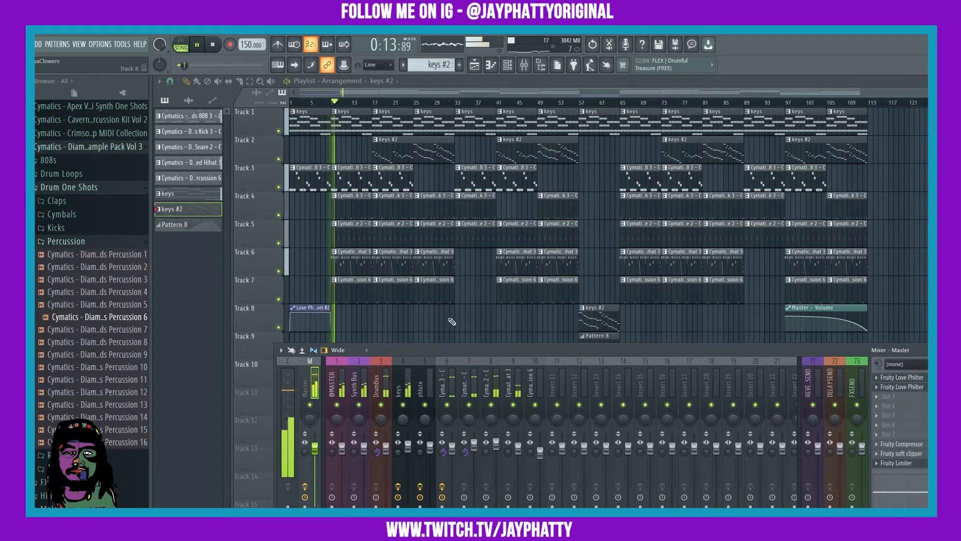